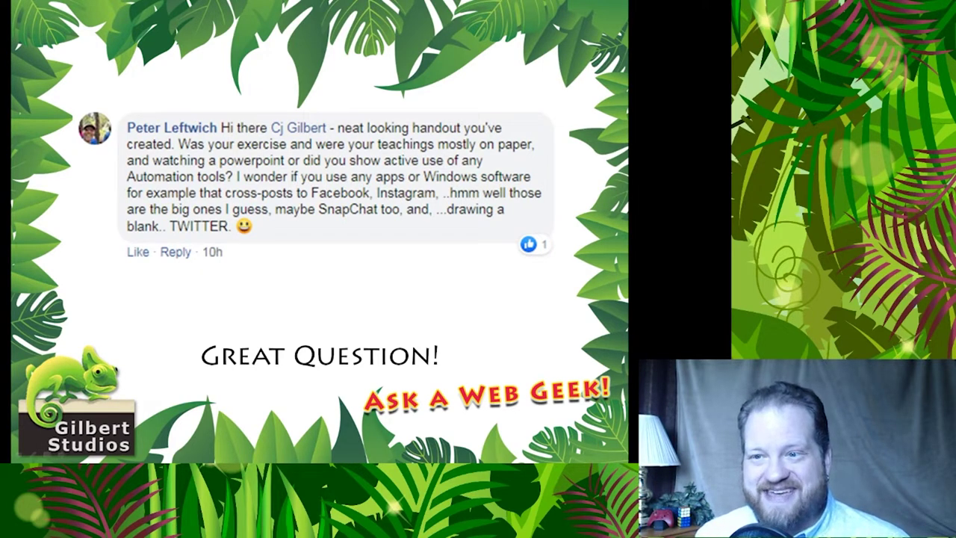
Advance the slideshow past the viewer-question slide to the field-trip slide
key("Right")
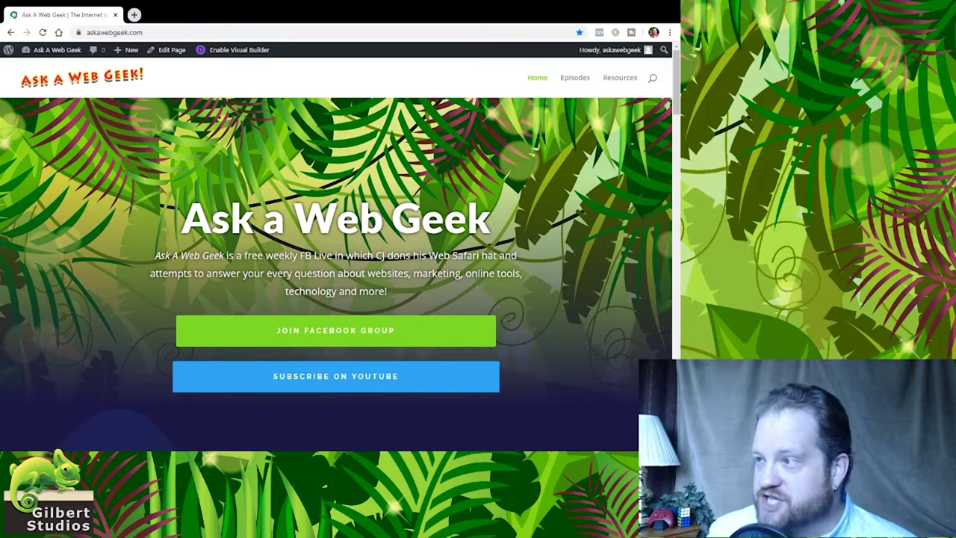
Open Buffer in a new tab and review Instagram's two posts for today (11:11 AM, 1:11 PM)
left_click(134, 15)
left_click(134, 48)
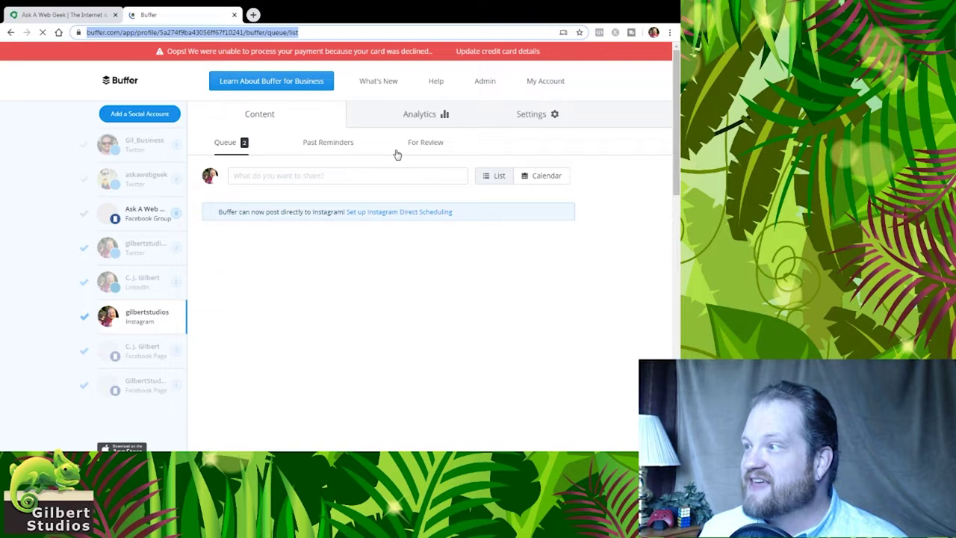
scroll(397, 154, "down", 1)
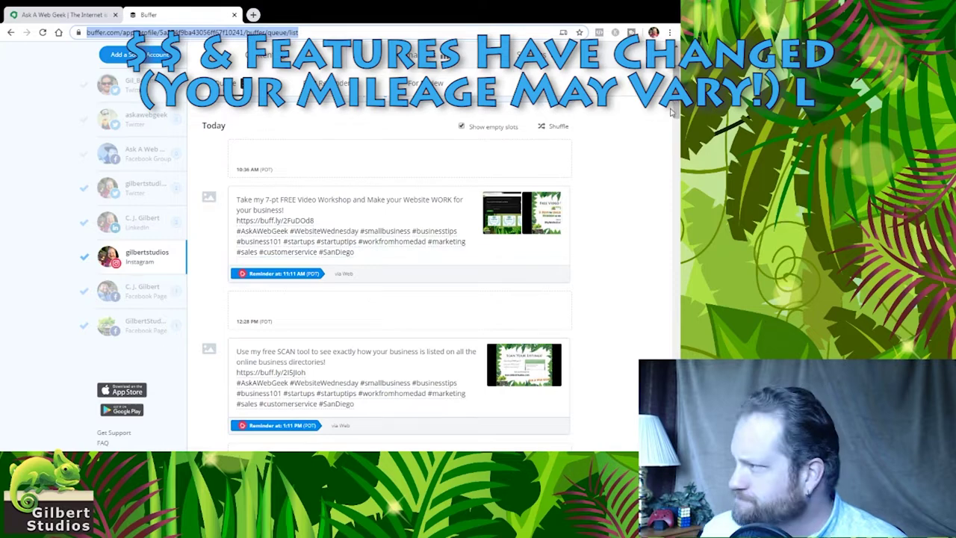
scroll(671, 111, "up", 1)
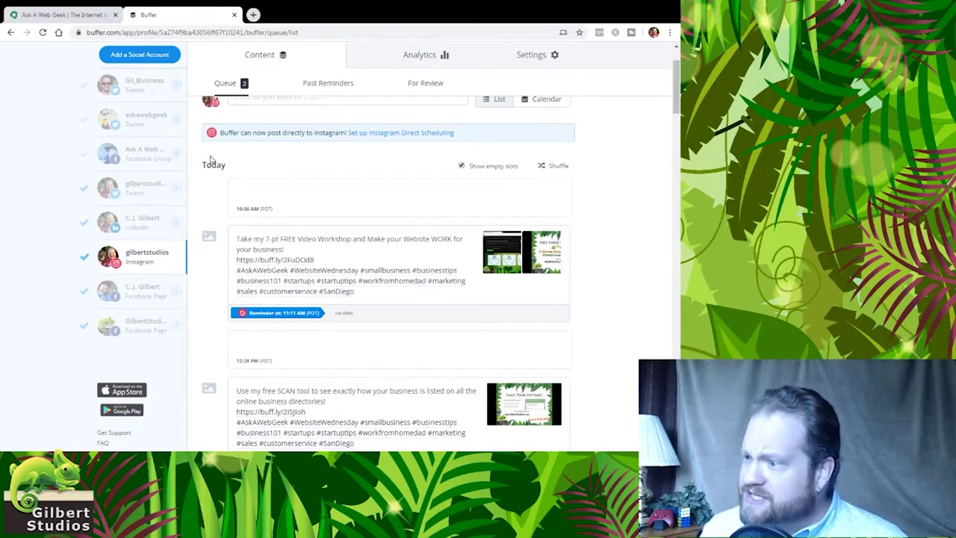
mouse_move(219, 259)
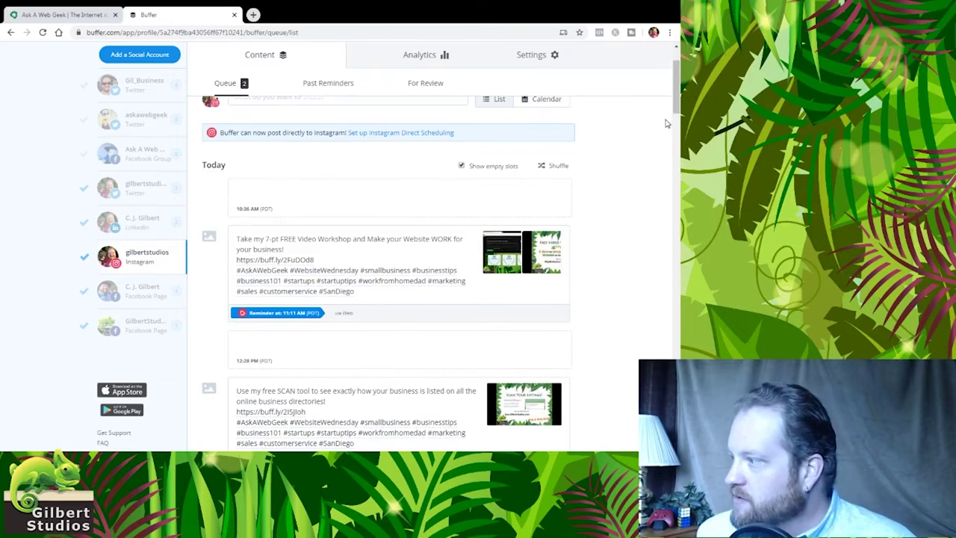
Switch from the Instagram queue to the LinkedIn profile's queue
left_click_drag(678, 110, 678, 112)
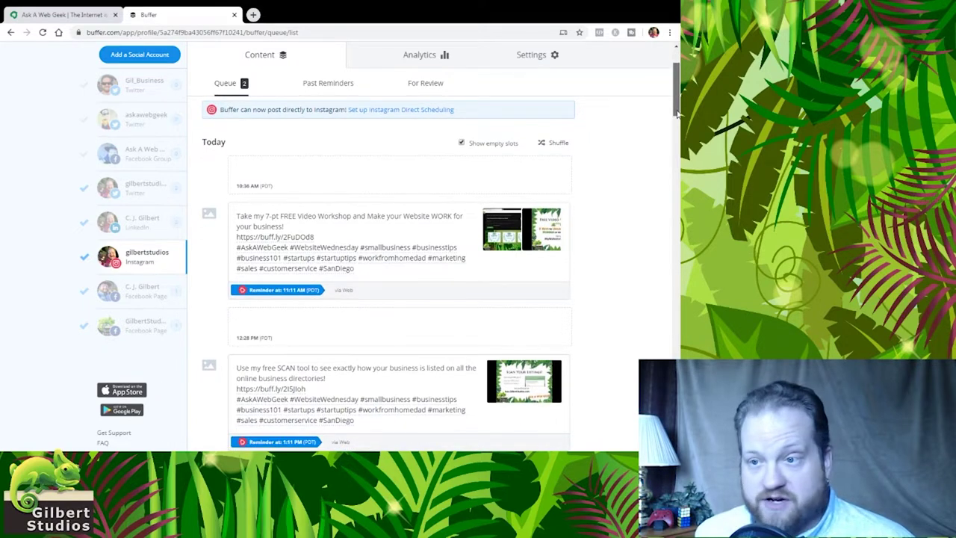
left_click_drag(678, 112, 678, 119)
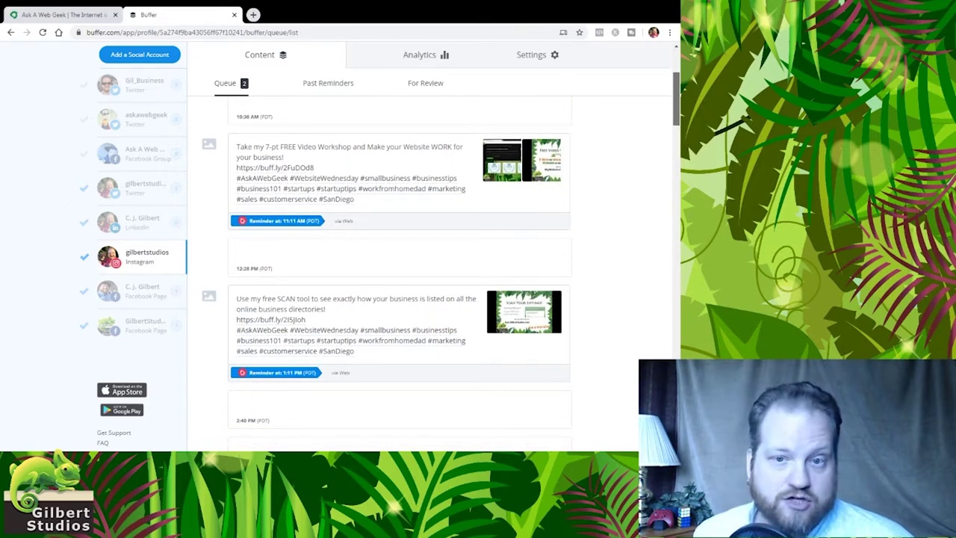
mouse_move(677, 119)
left_mouse_down()
mouse_move(677, 130)
mouse_move(677, 111)
left_mouse_up()
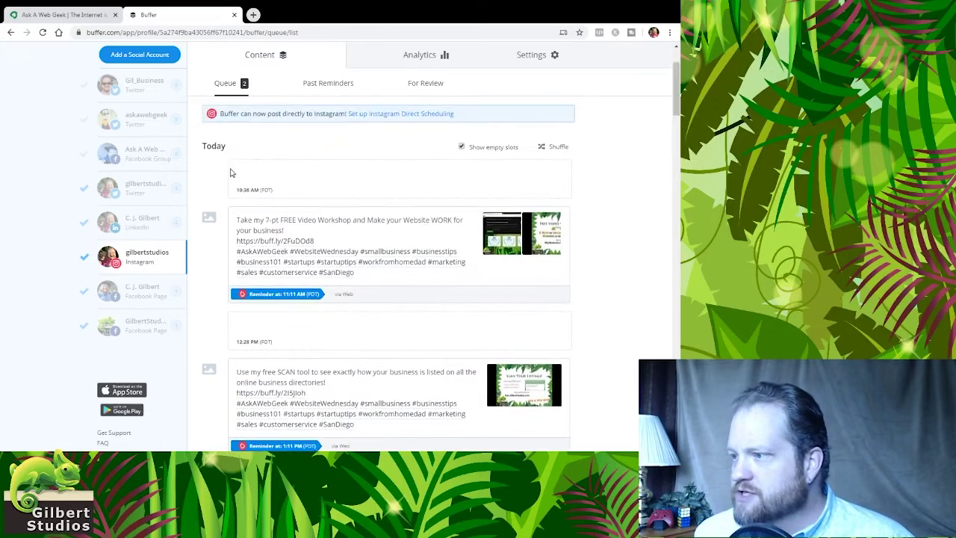
left_click(160, 228)
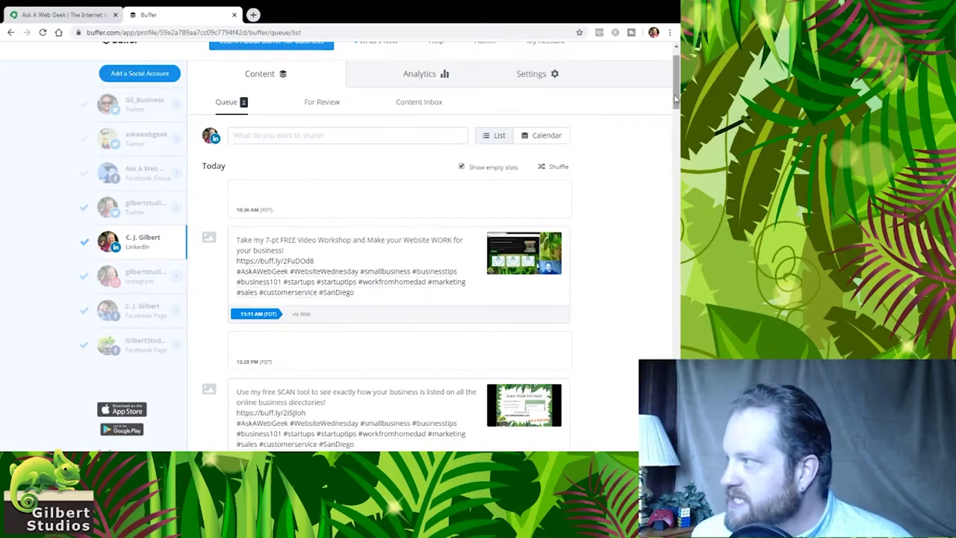
left_click_drag(675, 97, 673, 112)
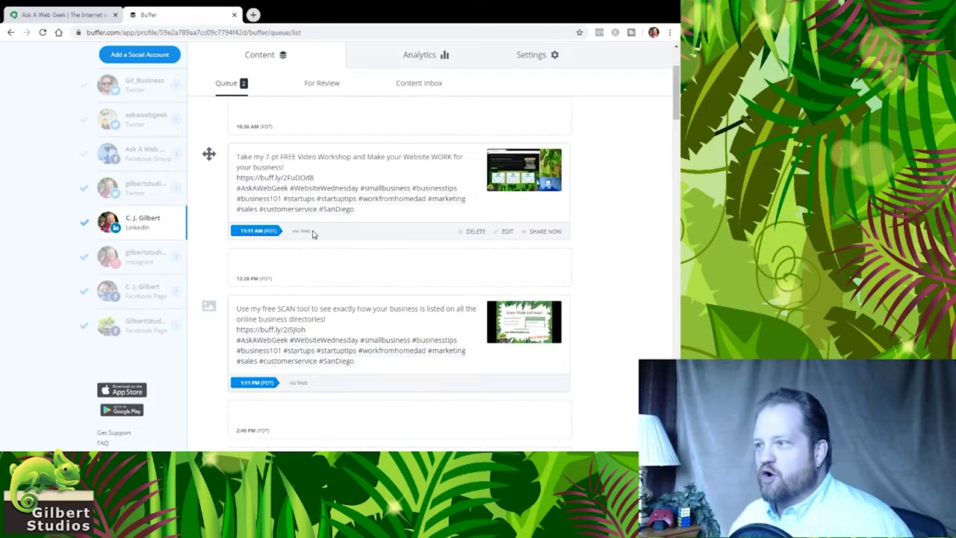
scroll(318, 208, "up", 2)
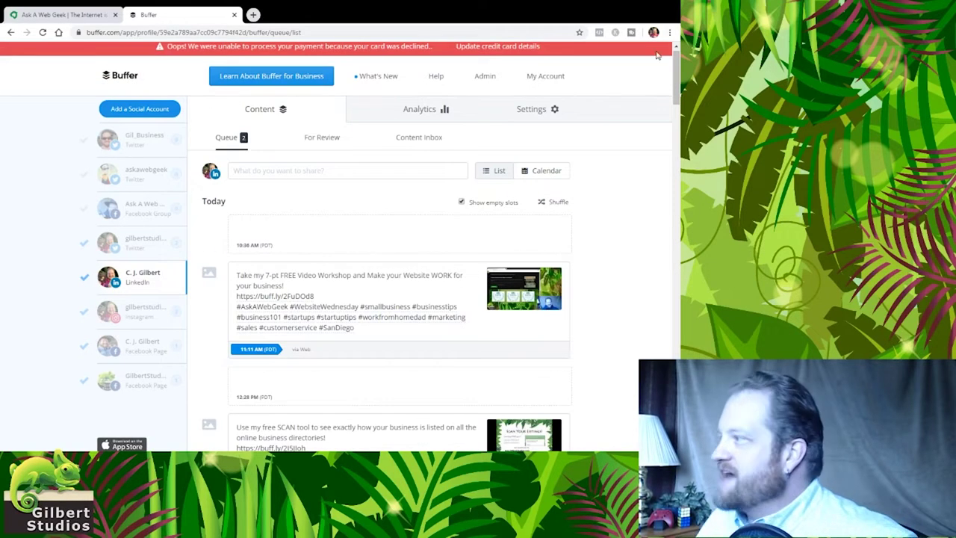
scroll(677, 69, "down", 1)
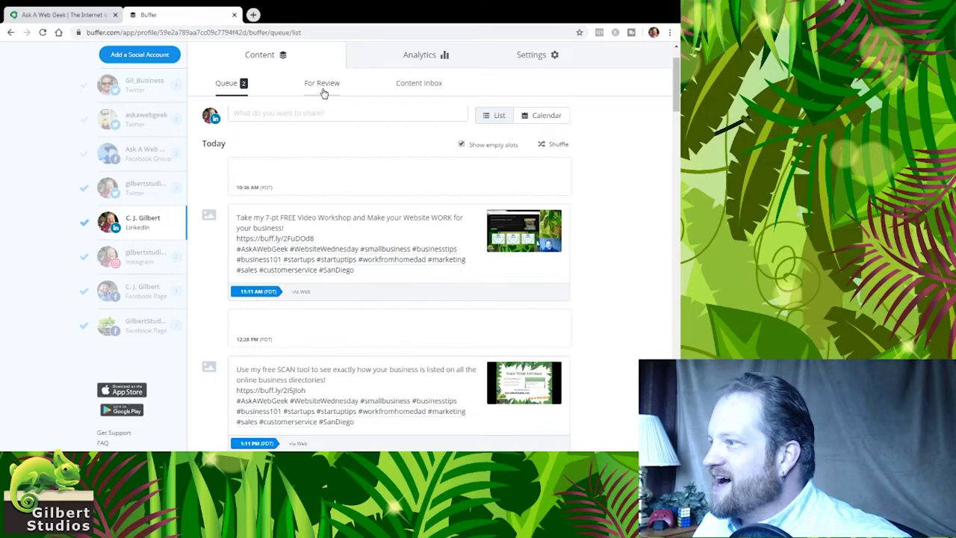
Start a new post with an image attached and grab the Ask a Web Geek site address
left_click(317, 113)
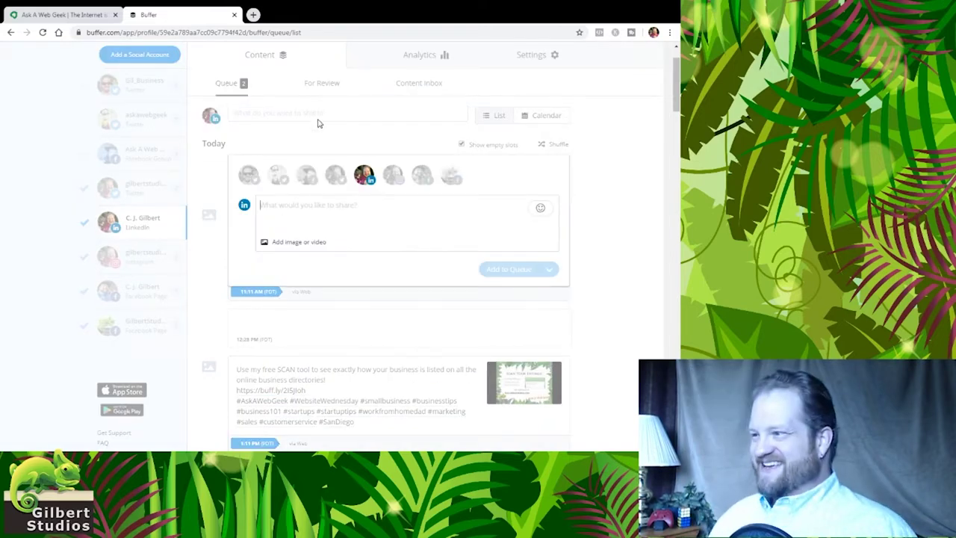
left_click(288, 242)
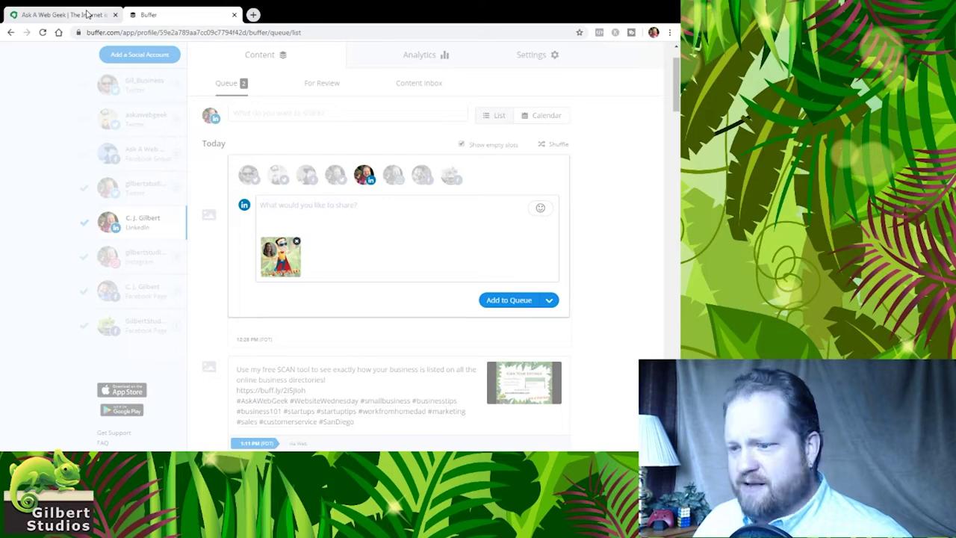
left_click(64, 14)
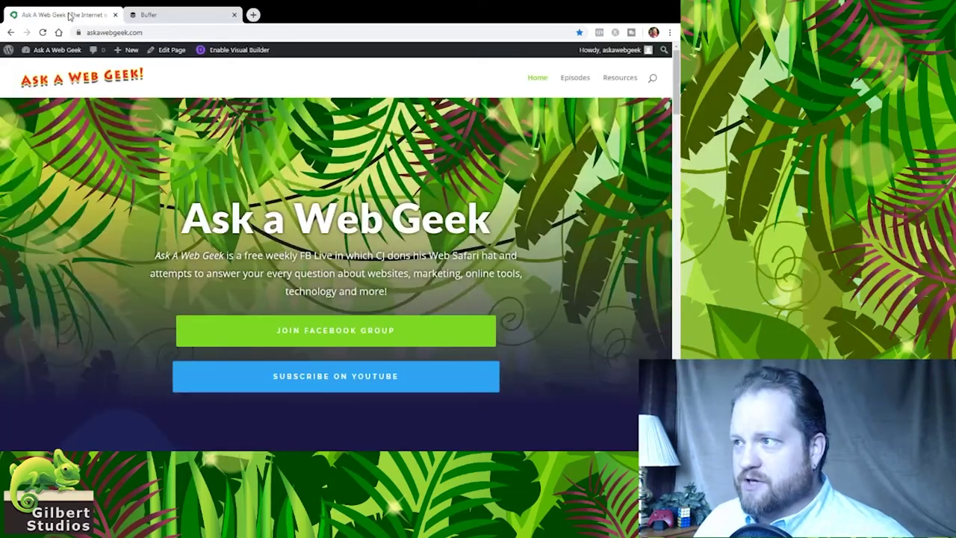
left_click(164, 32)
left_click(177, 15)
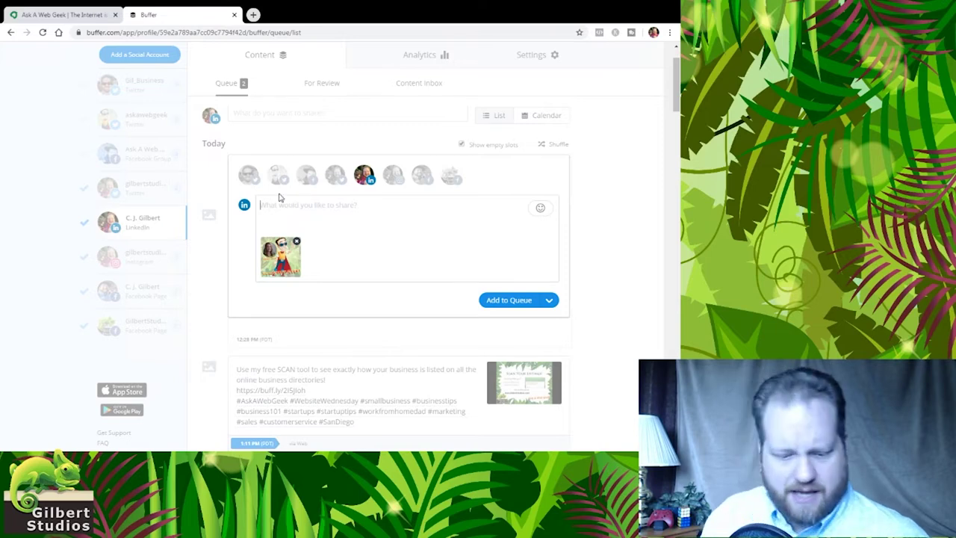
Write 'We are SO excited to have our very first official Guest Geek...' and welcome the guest
type("We")
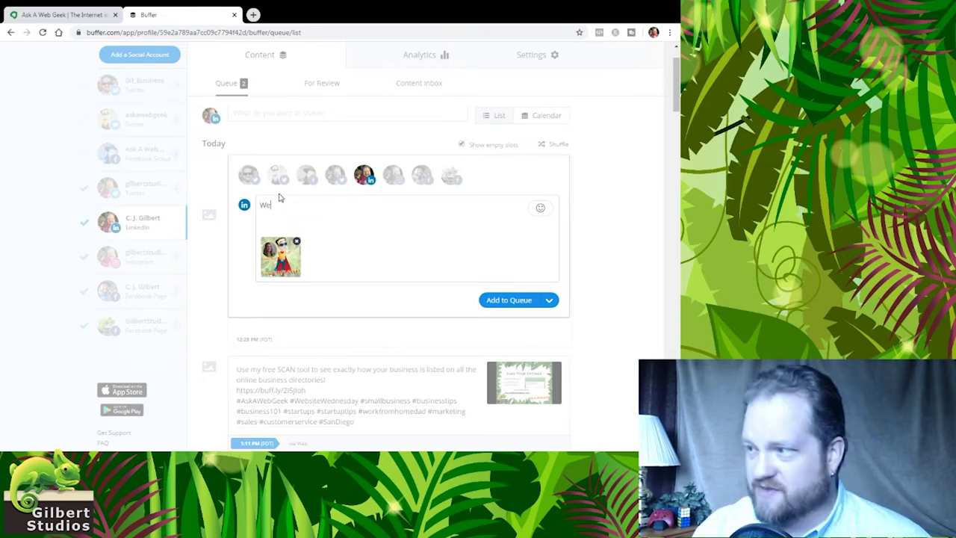
type(" are SO e")
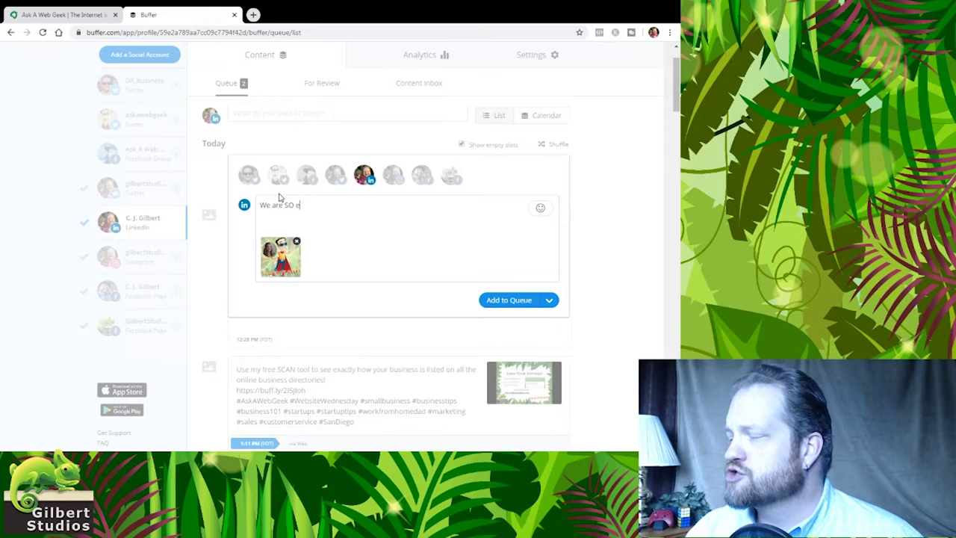
type("xcited to hav")
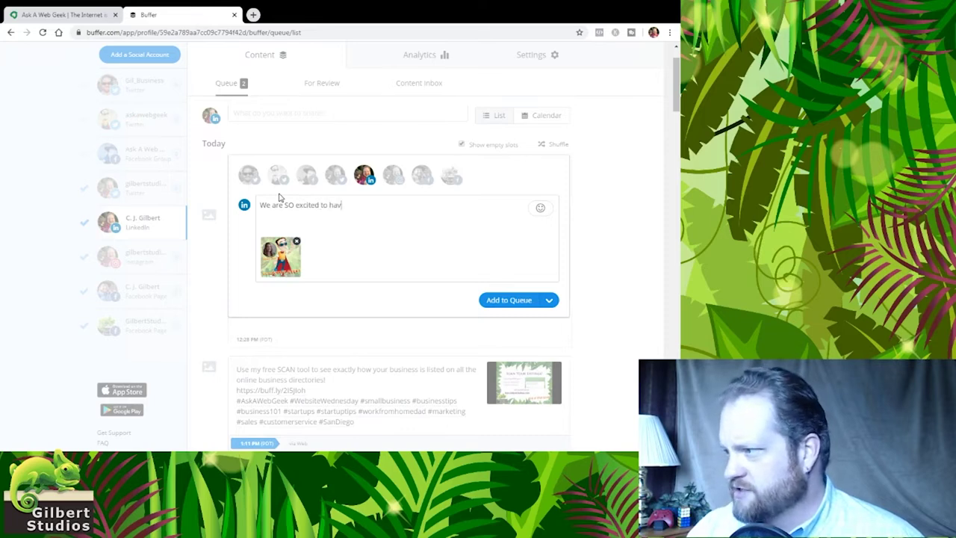
type("e our very fi")
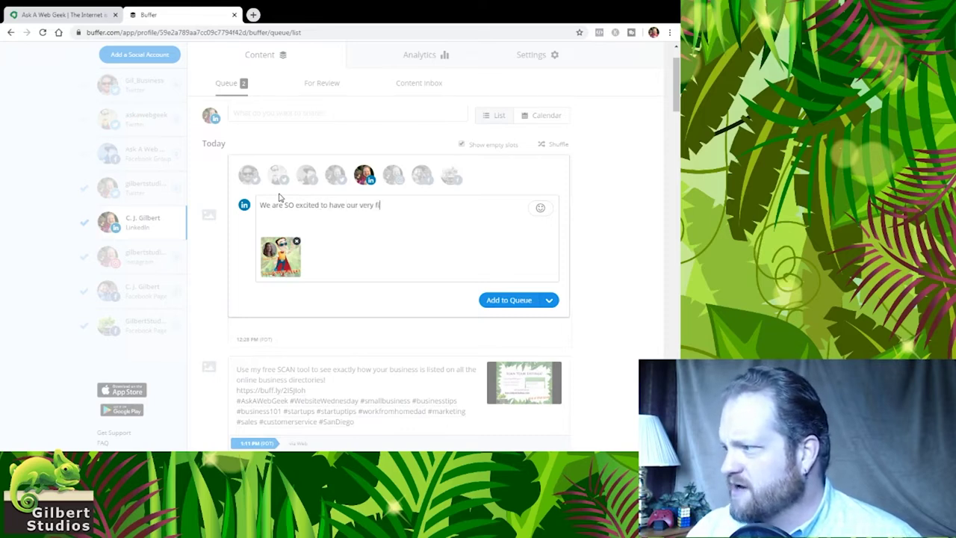
type("rst O")
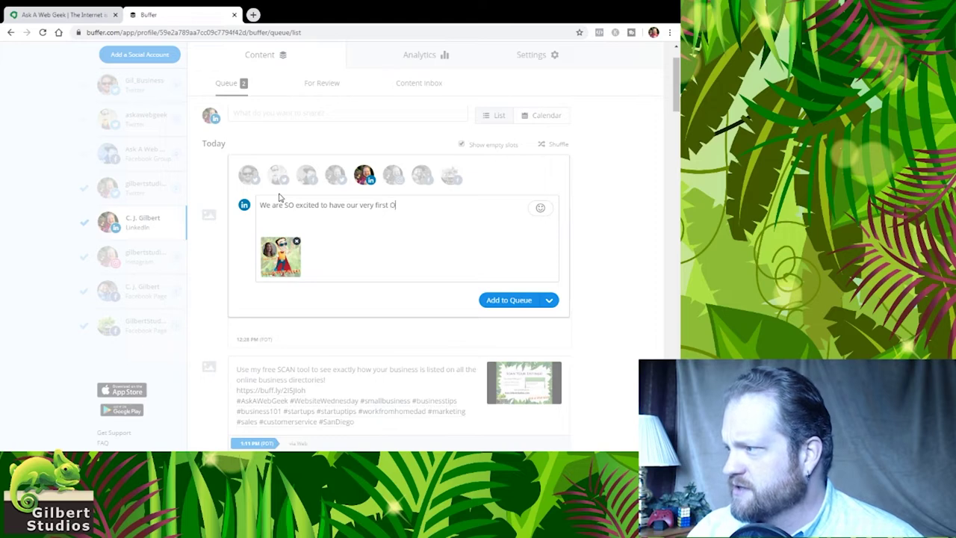
key("BackSpace")
type("offic")
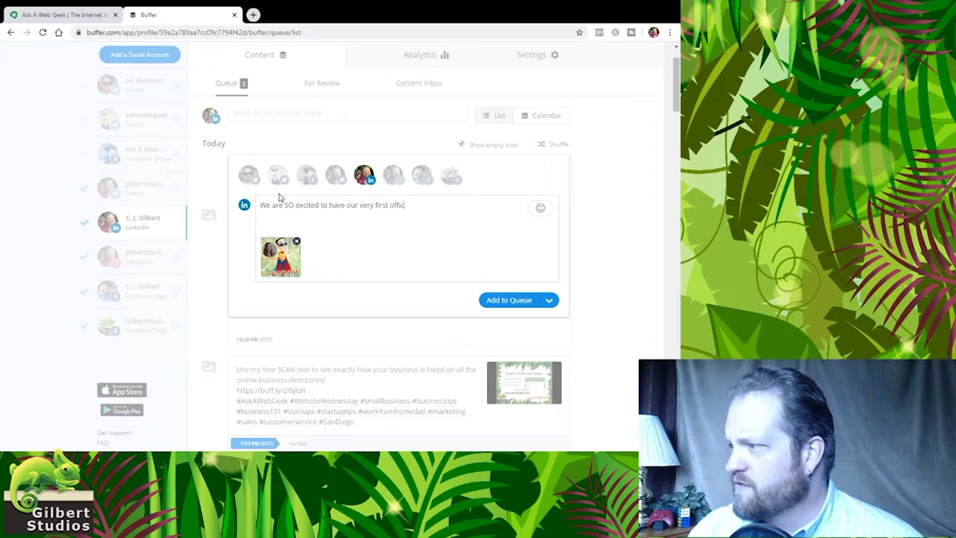
type("ial Gue")
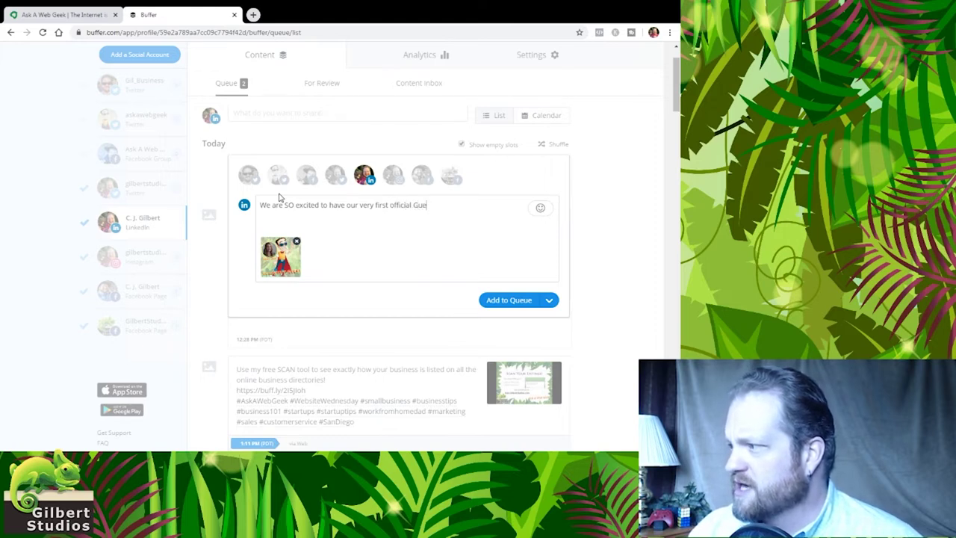
type("st Geek on our")
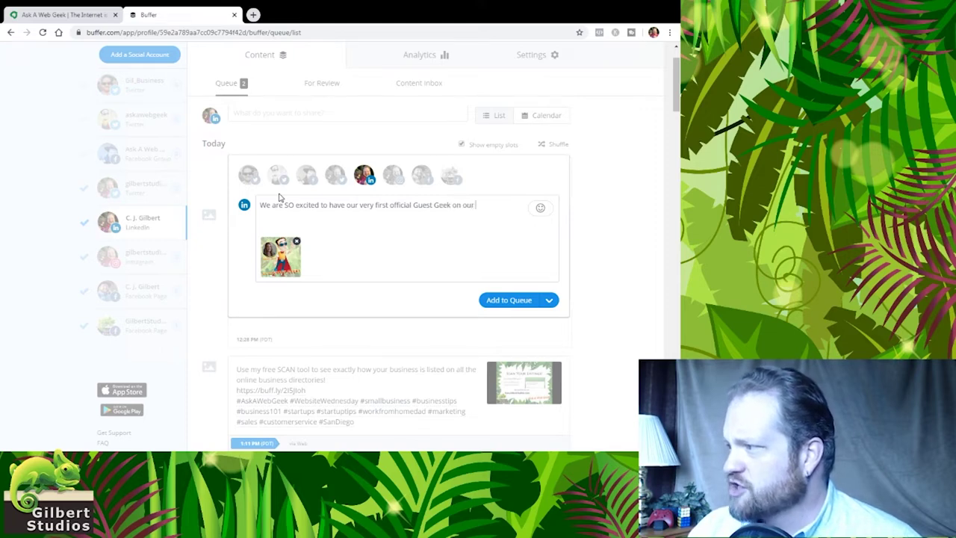
type(" show today! We")
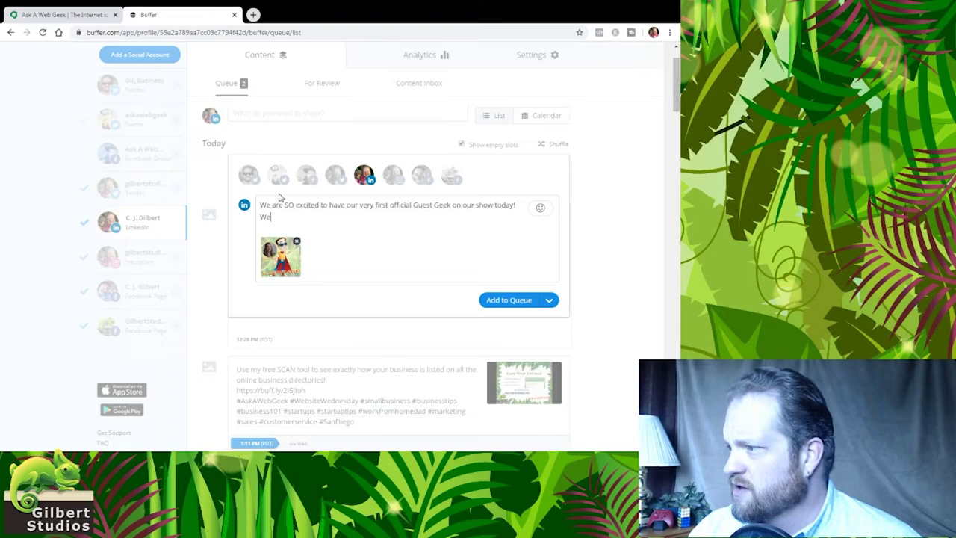
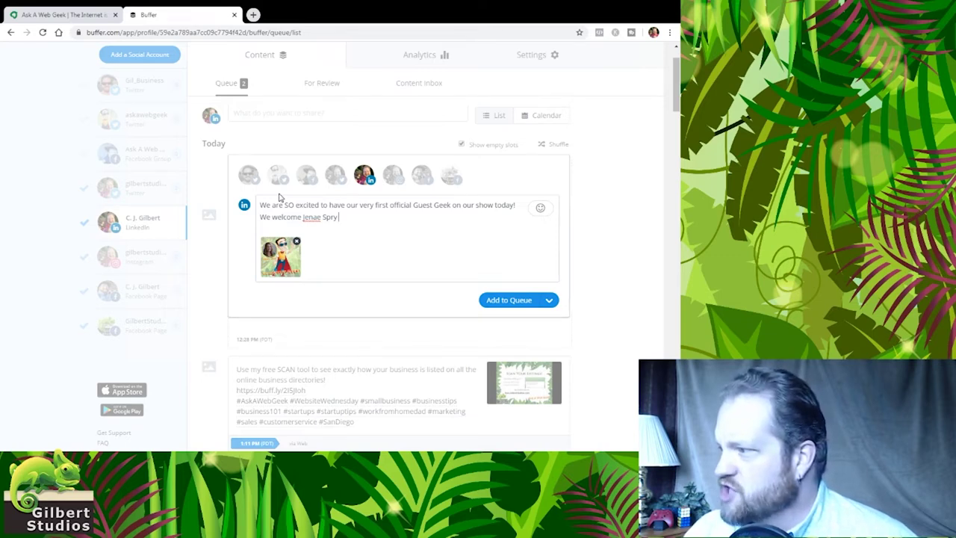
type(" an")
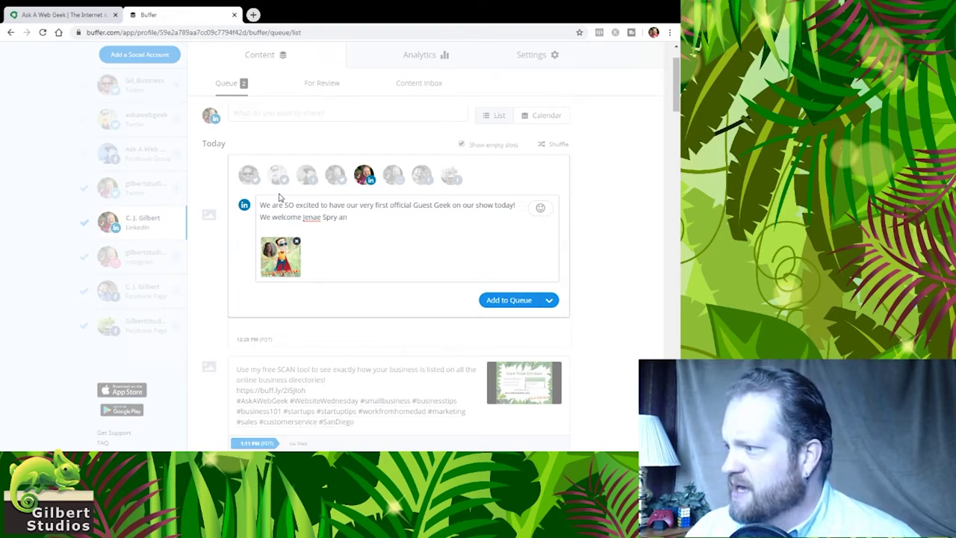
type("d her")
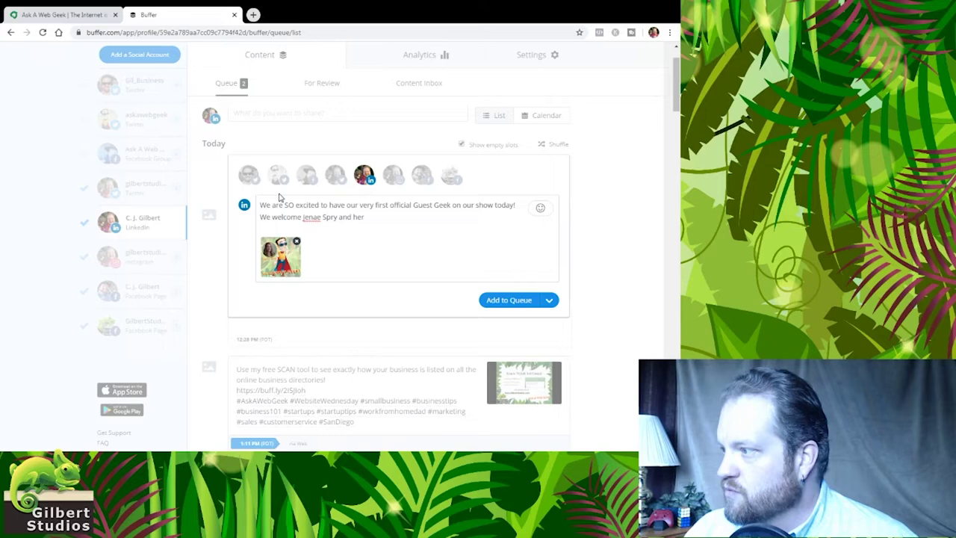
key("ctrl+shift+Left")
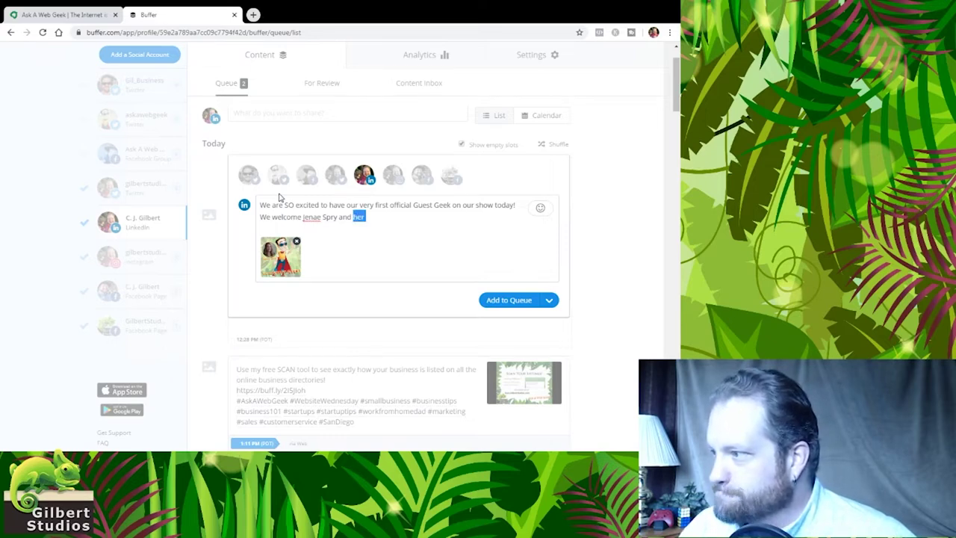
key("Home")
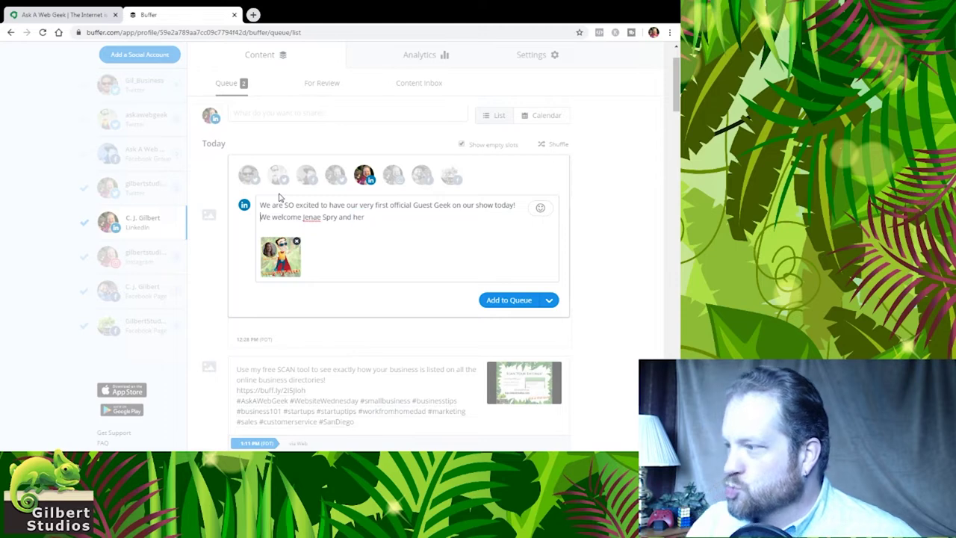
key("shift+Right")
key("shift+Right")
key("shift+Right")
key("shift+Right")
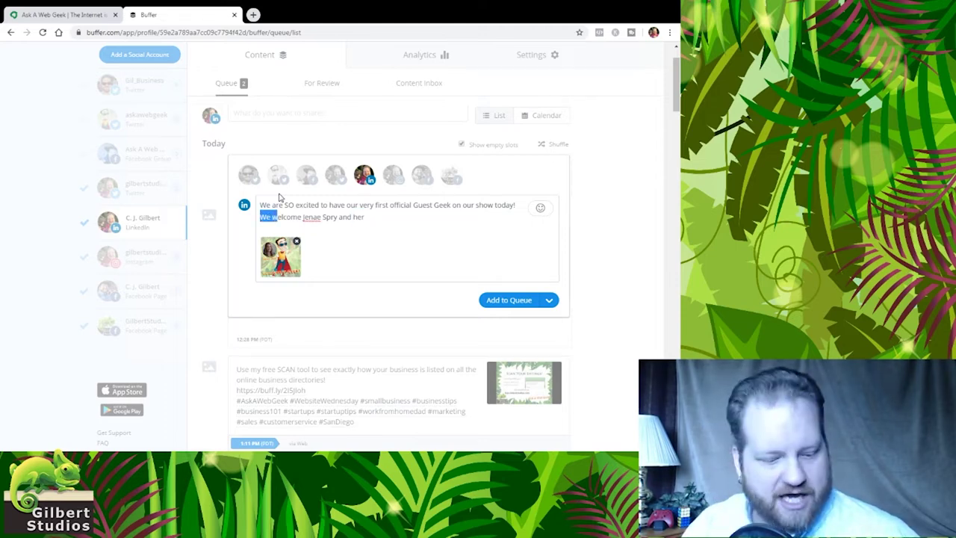
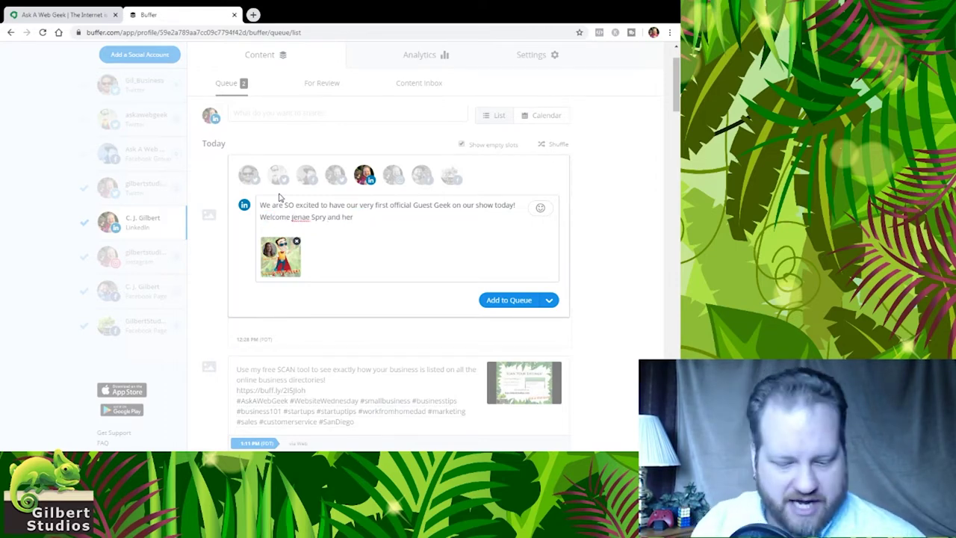
type("to the show! ")
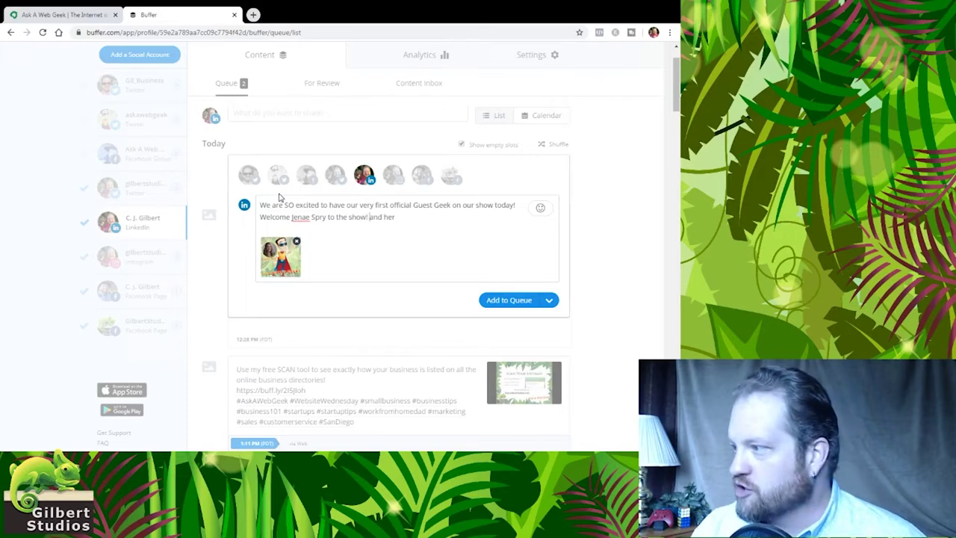
type("Don't m")
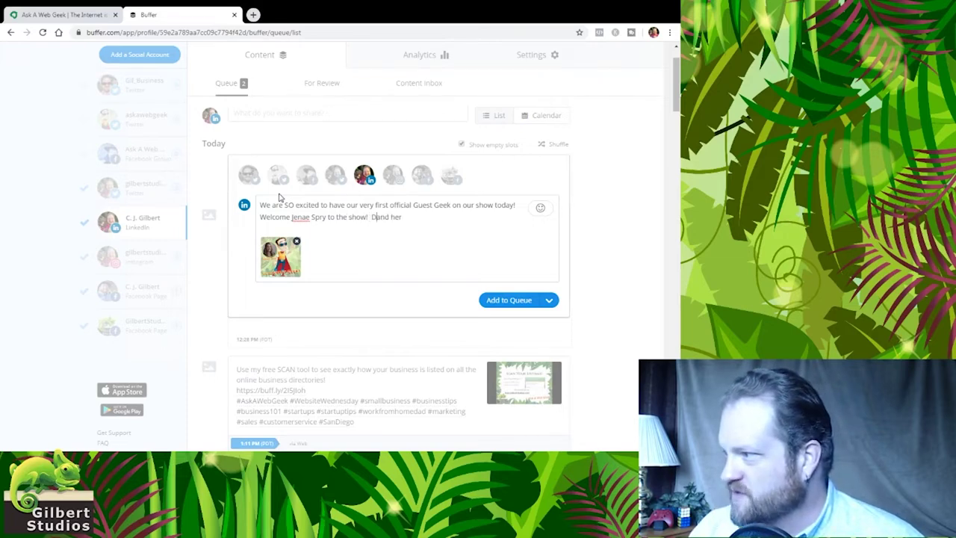
type("iss")
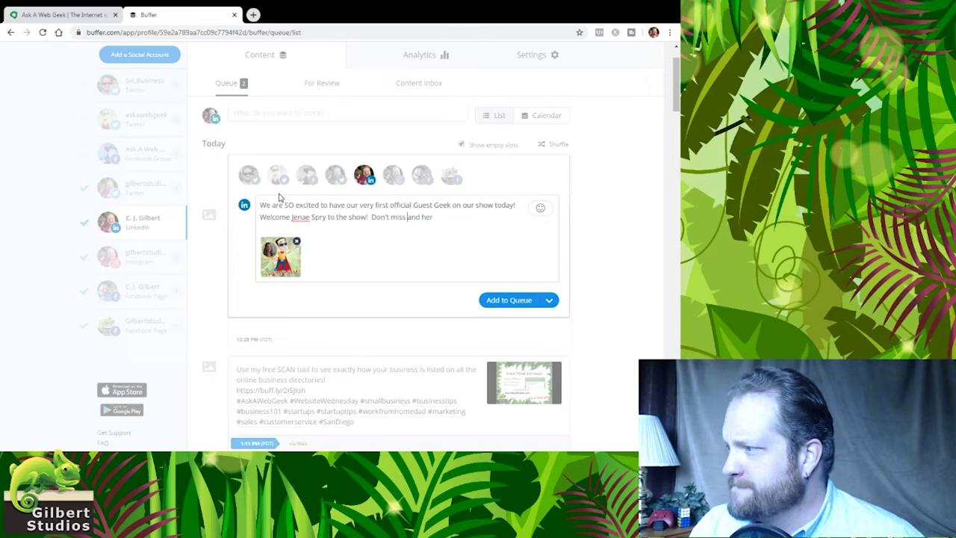
key("shift+Right")
key("shift+Right")
key("shift+Right")
key("shift+Right")
key("BackSpace")
key("End")
Add 'amazing productivity system to help you set goals and move forward in your business!'
type("ama")
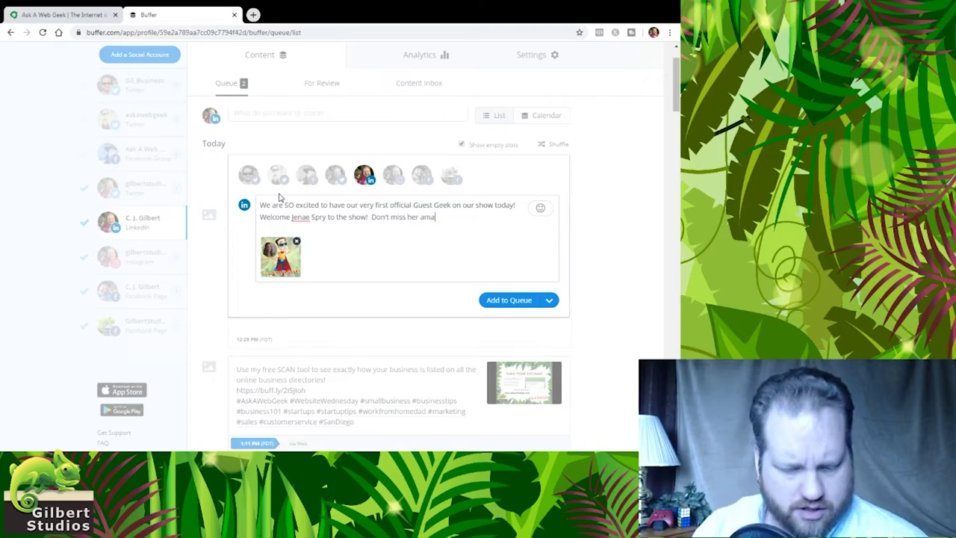
type("zing produc")
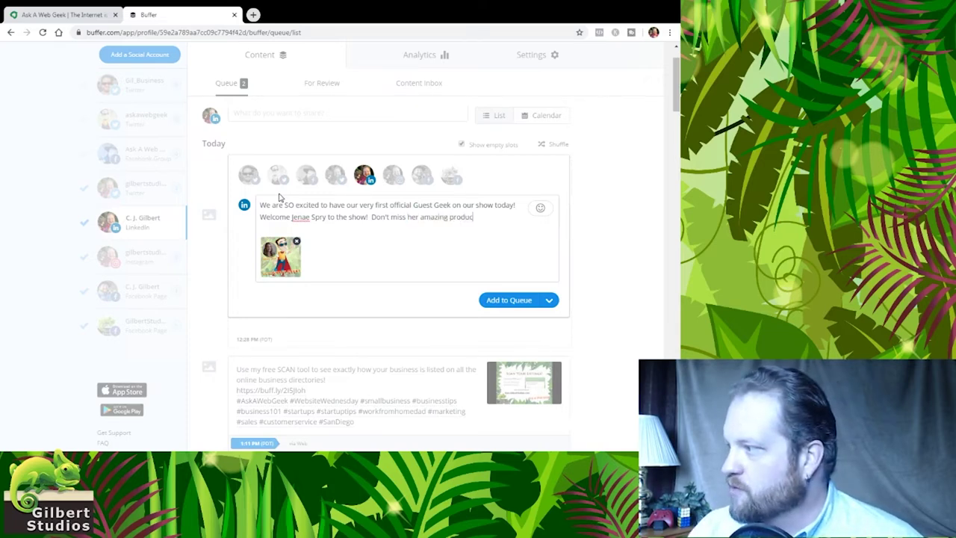
type("tivity syst")
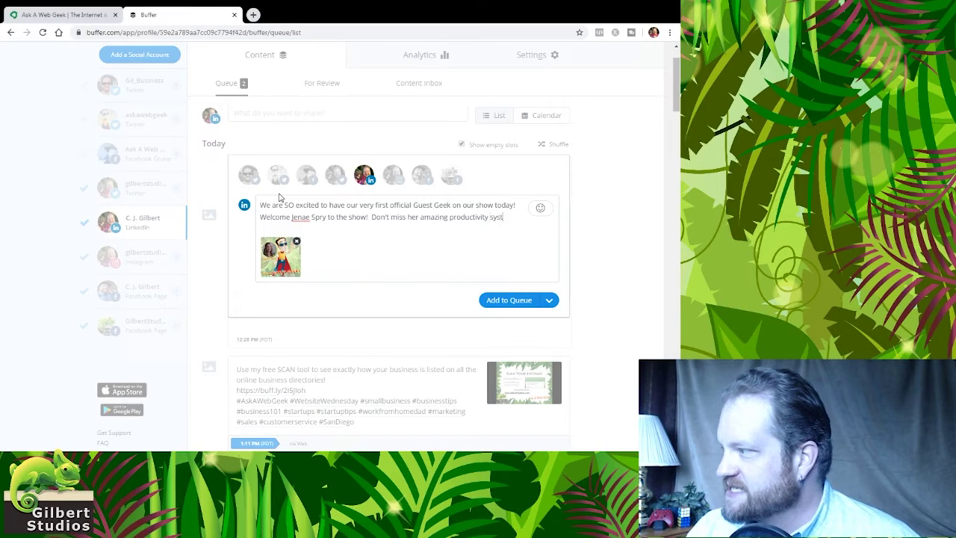
type("em to help you ste")
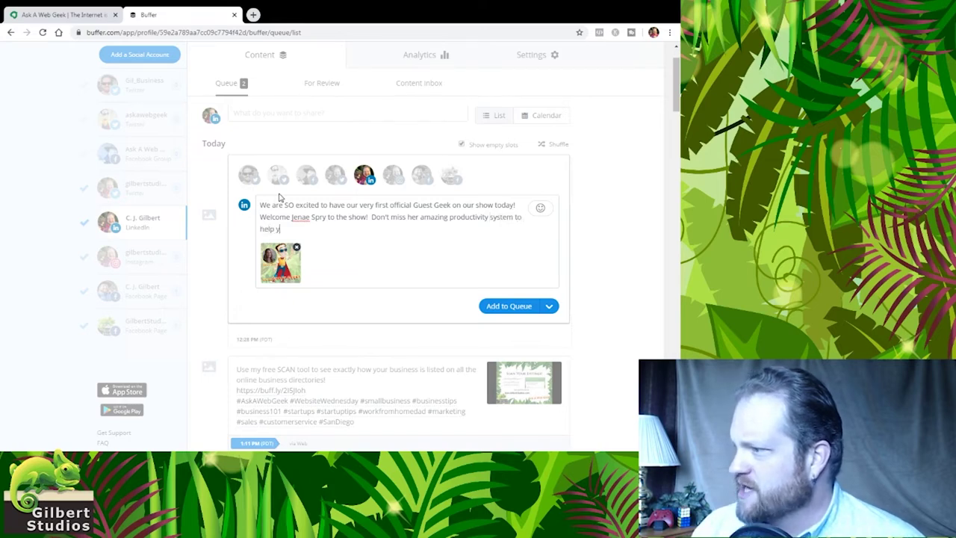
key("BackSpace")
key("BackSpace")
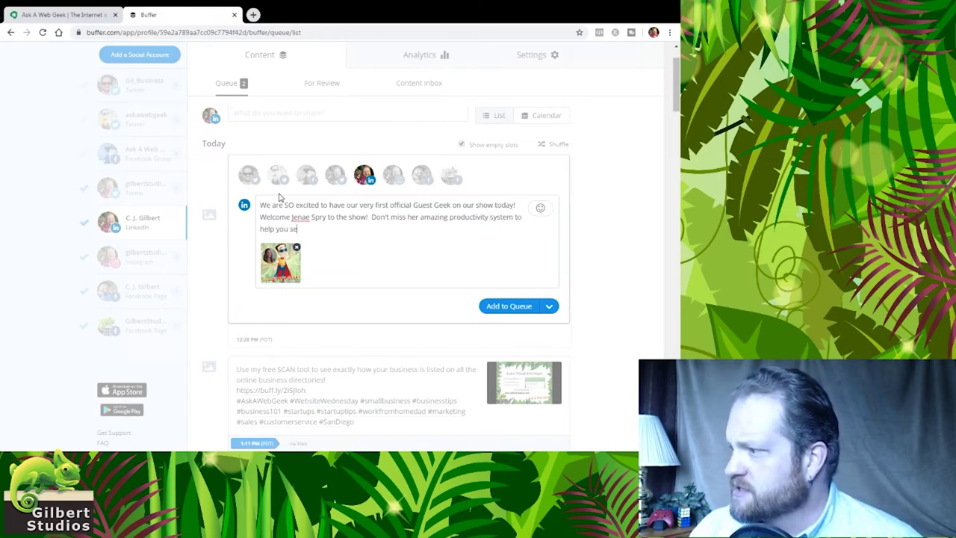
type("et goals and")
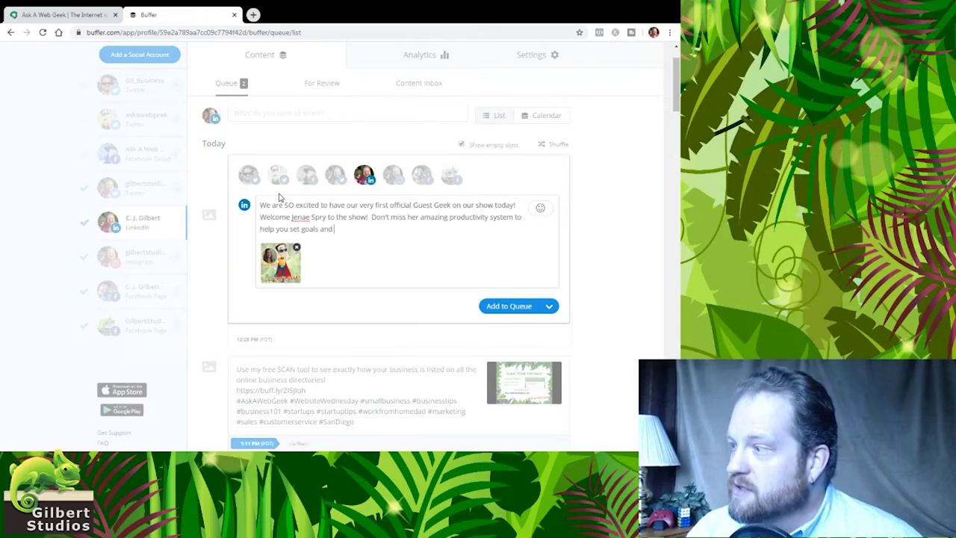
type("move m")
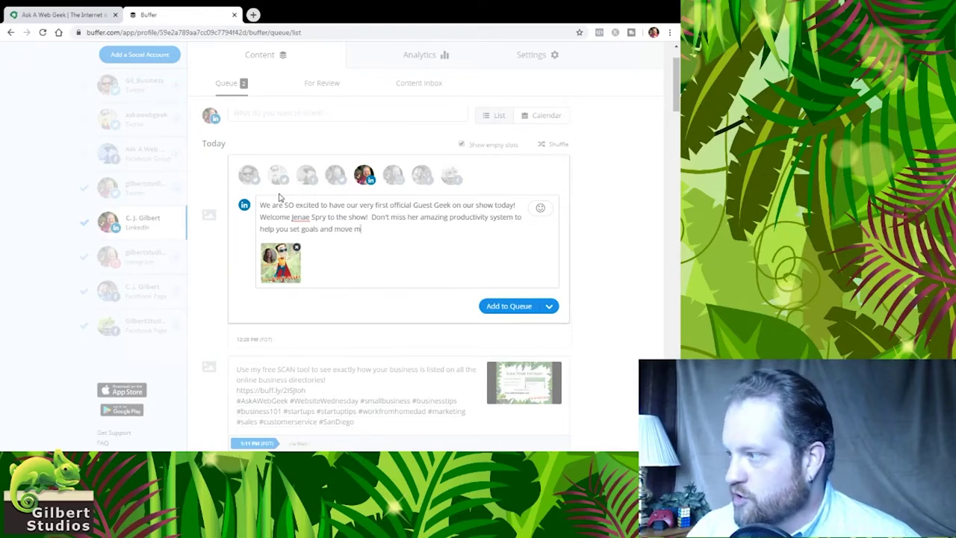
key("BackSpace")
type("forward")
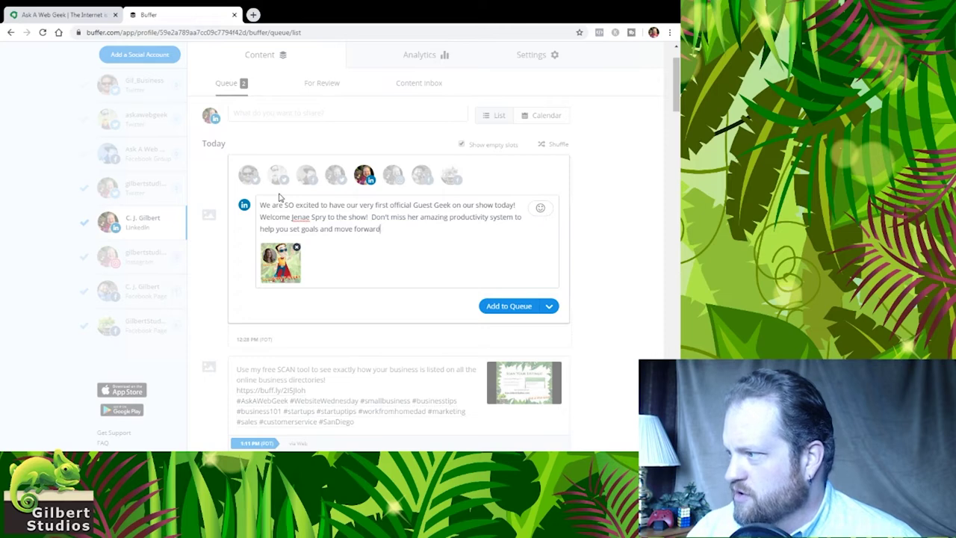
type(" in your busines")
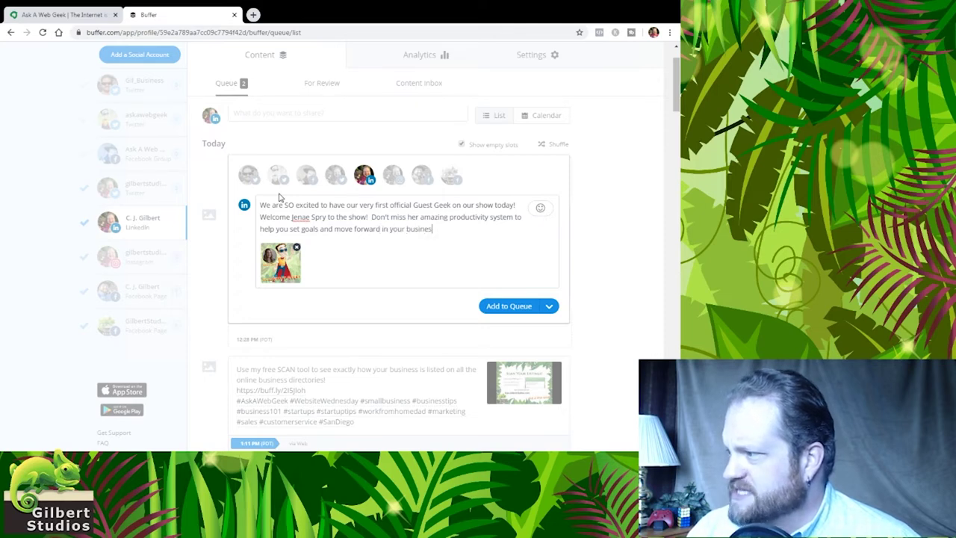
type("s!")
key("Return")
key("Return")
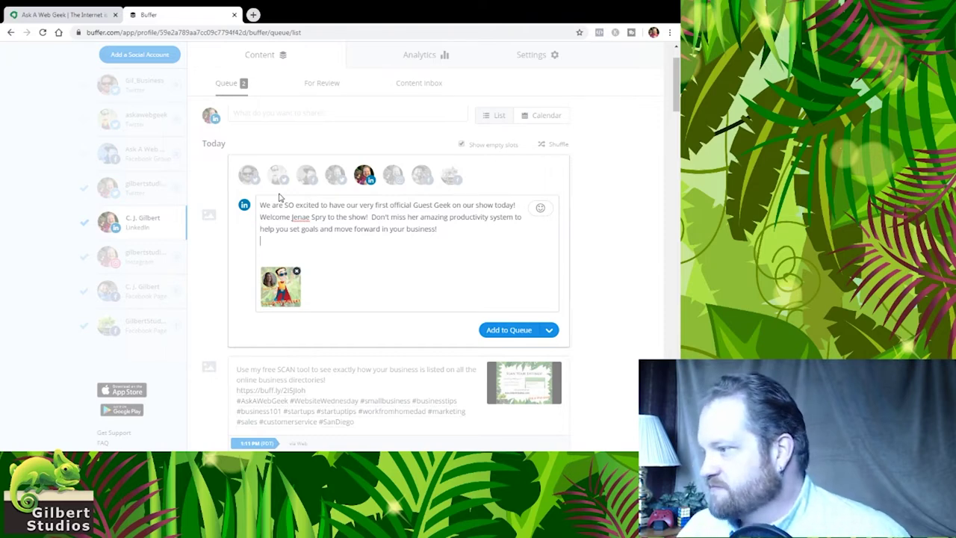
Paste the shortened buff.ly link to the Ask a Web Geek site below the text
type("https://buff.ly/2SwbADW")
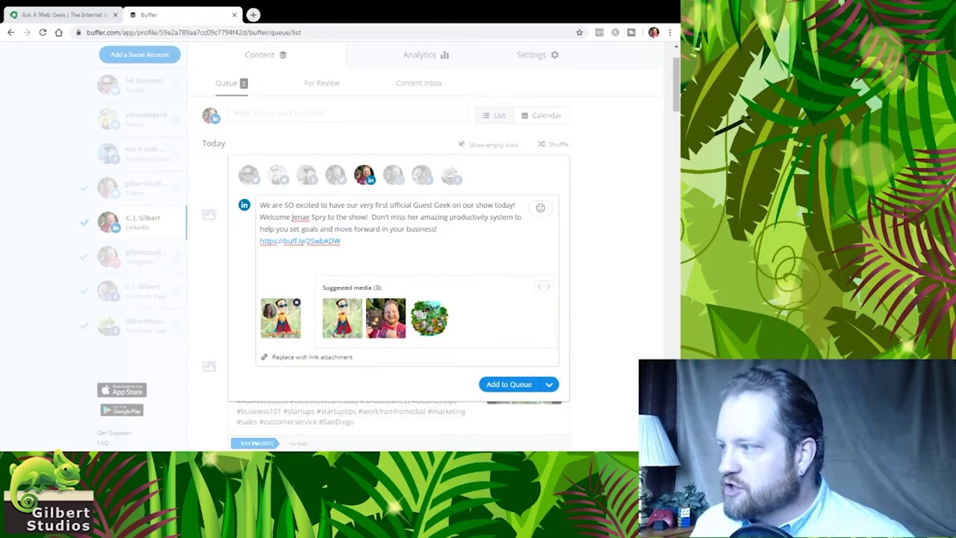
mouse_move(300, 241)
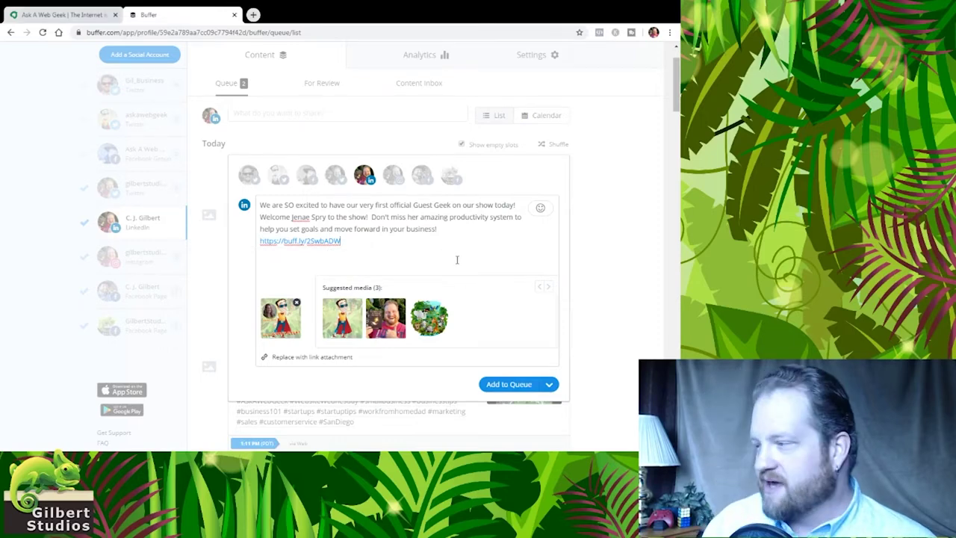
Paste the ten hashtags, #smallbusiness through #SanDiego, on new lines below the link
key("Return")
type("#smallbusiness #businesstips #business101 #startups #startuptips #workfromhomedad #marketing #sales #customerservice #SanDiego")
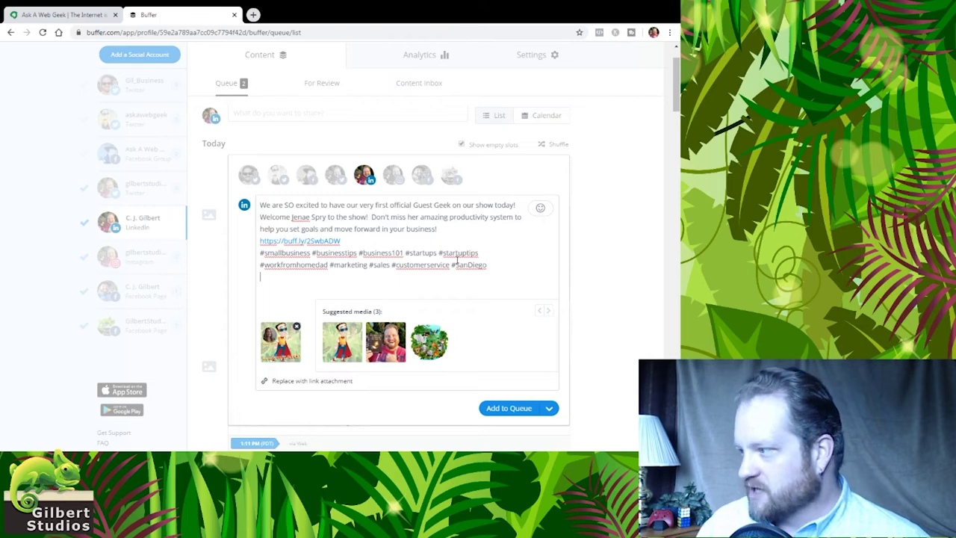
key("BackSpace")
key("BackSpace")
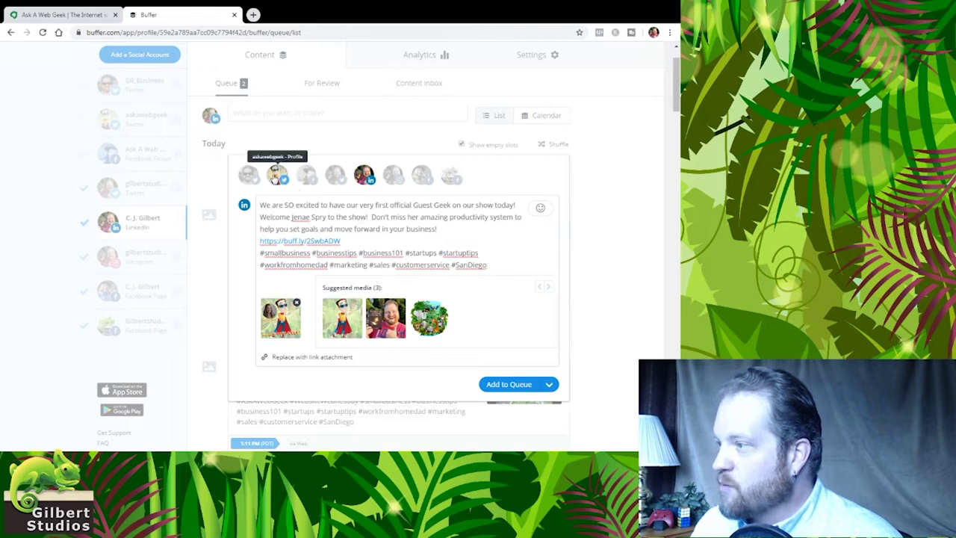
Add the Twitter, Instagram and Facebook accounts, then expand the Twitter version for editing
left_click(274, 179)
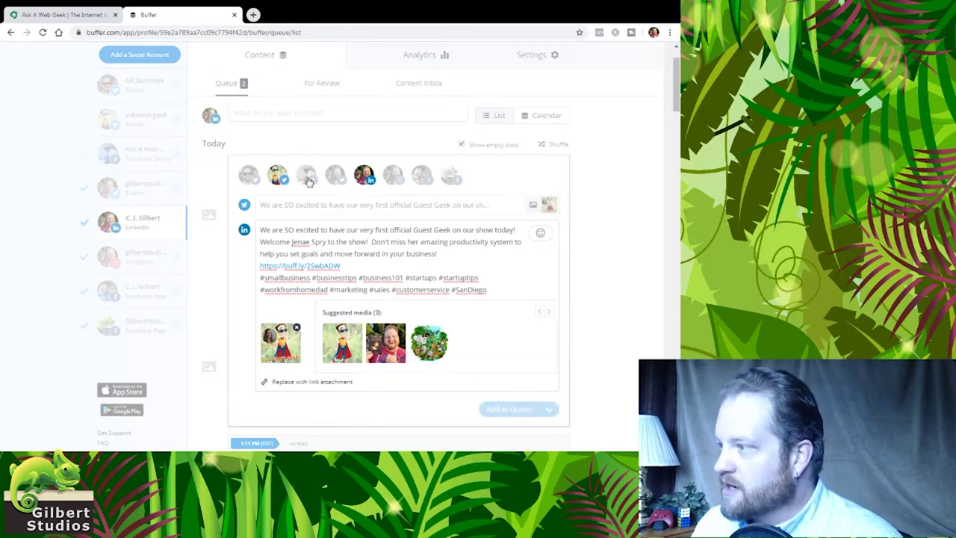
left_click(394, 178)
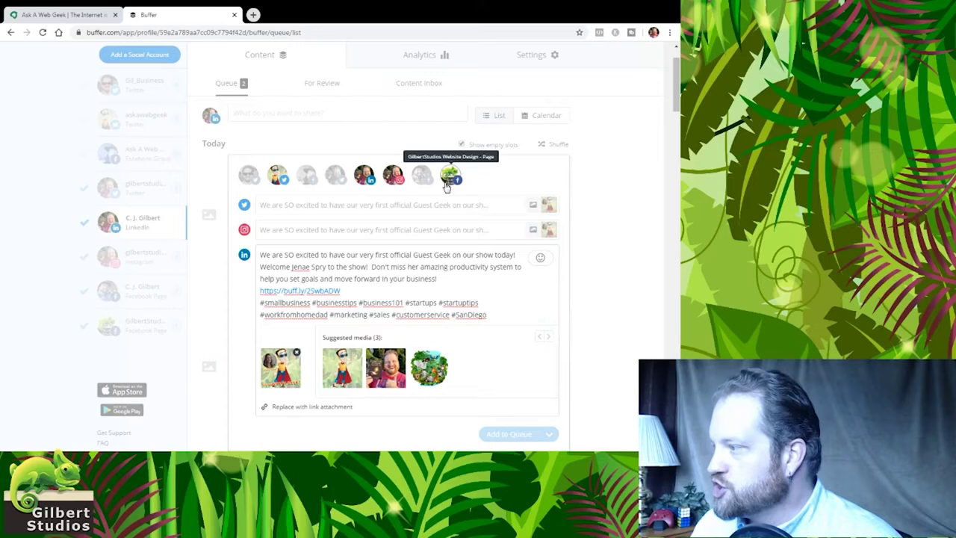
left_click(422, 177)
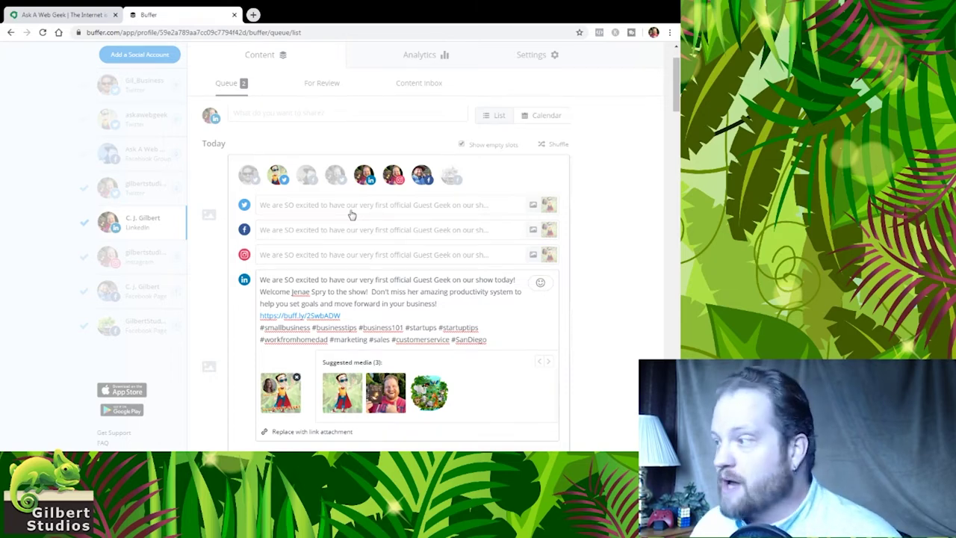
left_click(352, 210)
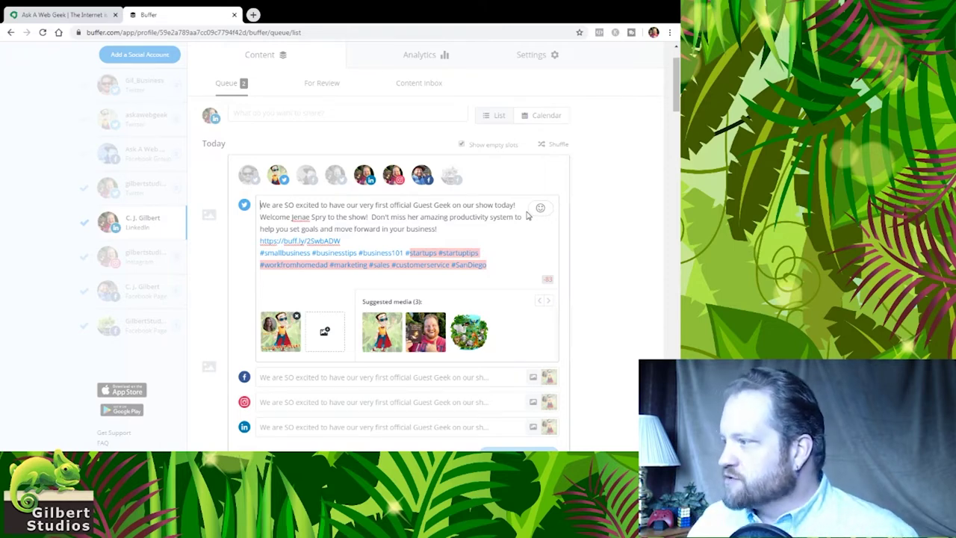
Trim the Twitter opening, cutting 'We are', 'very', 'official' and 'on our show today', and joining the welcome with '--'
key("ctrl+Home")
key("ctrl+shift+Right")
key("ctrl+shift+Right")
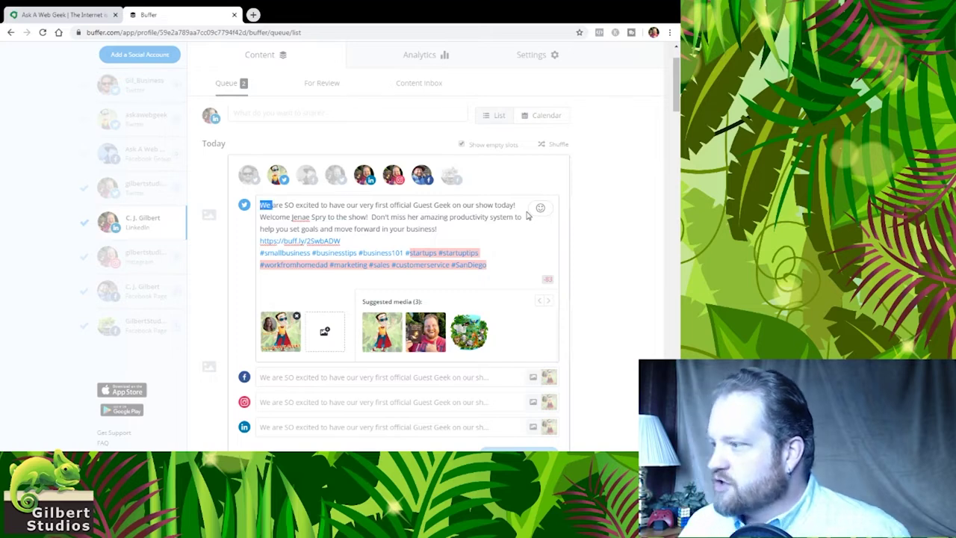
key("Delete")
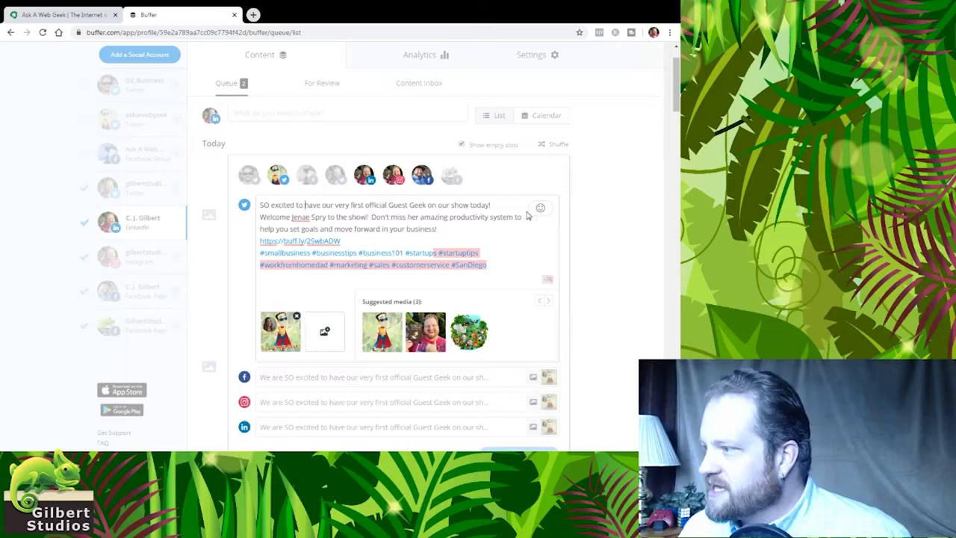
key("ctrl+shift+Right")
key("Delete")
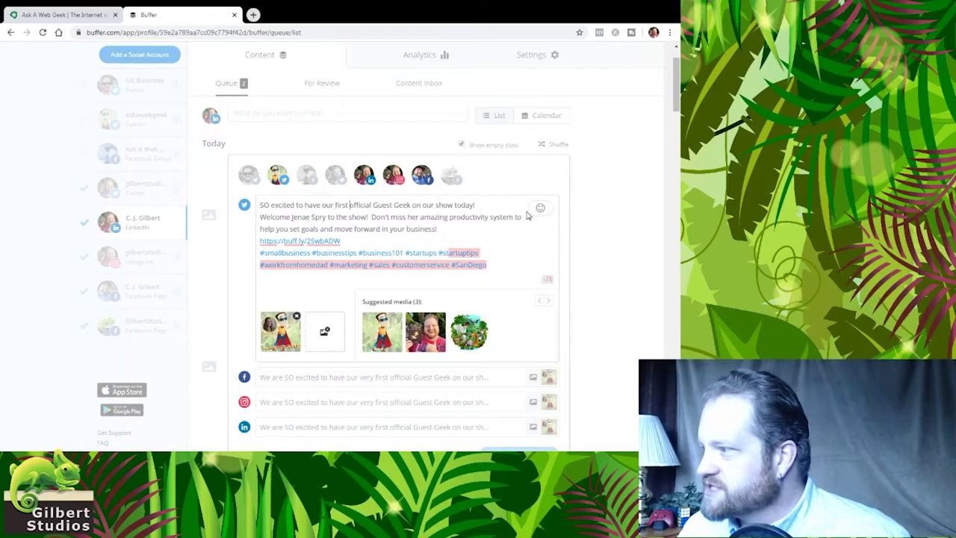
key("ctrl+shift+Right")
key("Delete")
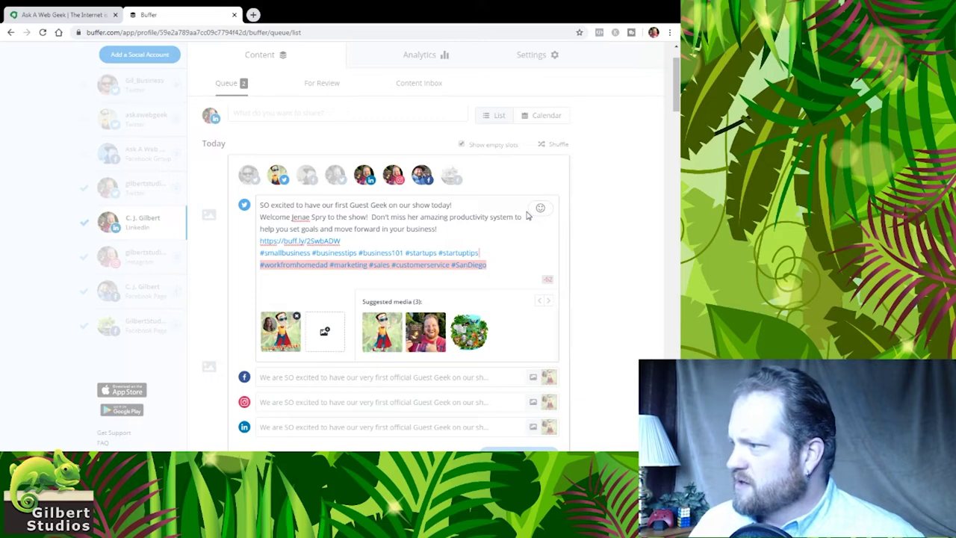
key("shift+End")
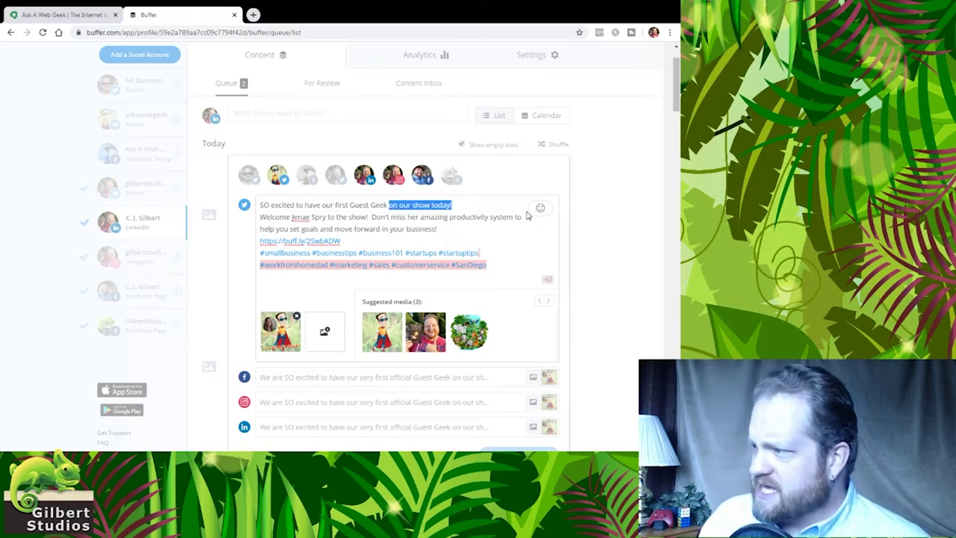
type("--")
key("Delete")
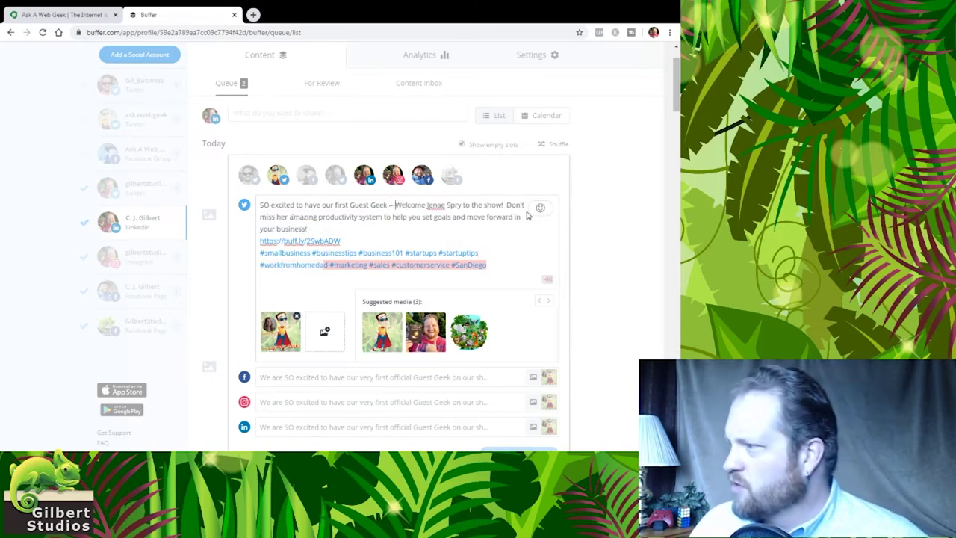
key("ctrl+shift+Right")
key("ctrl+shift+Right")
key("ctrl+shift+Right")
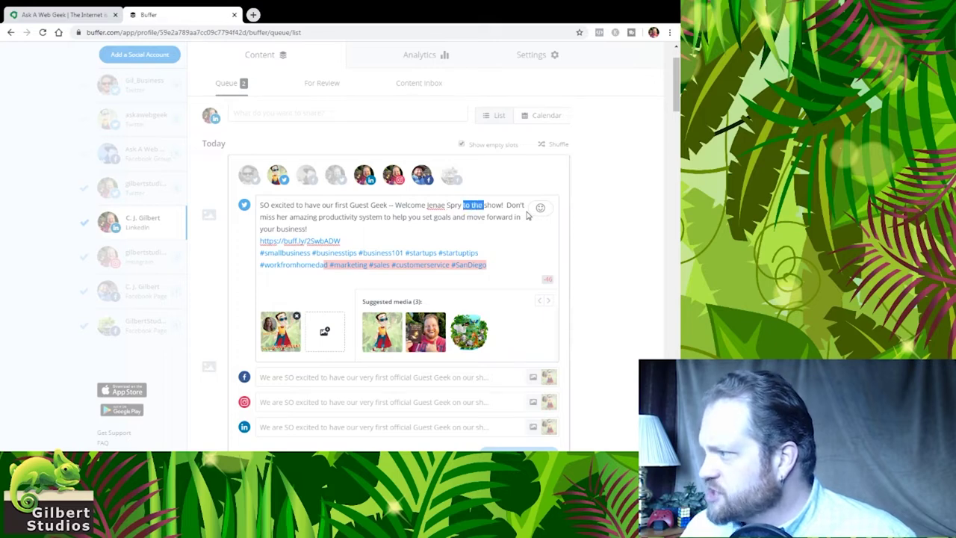
key("Delete")
key("BackSpace")
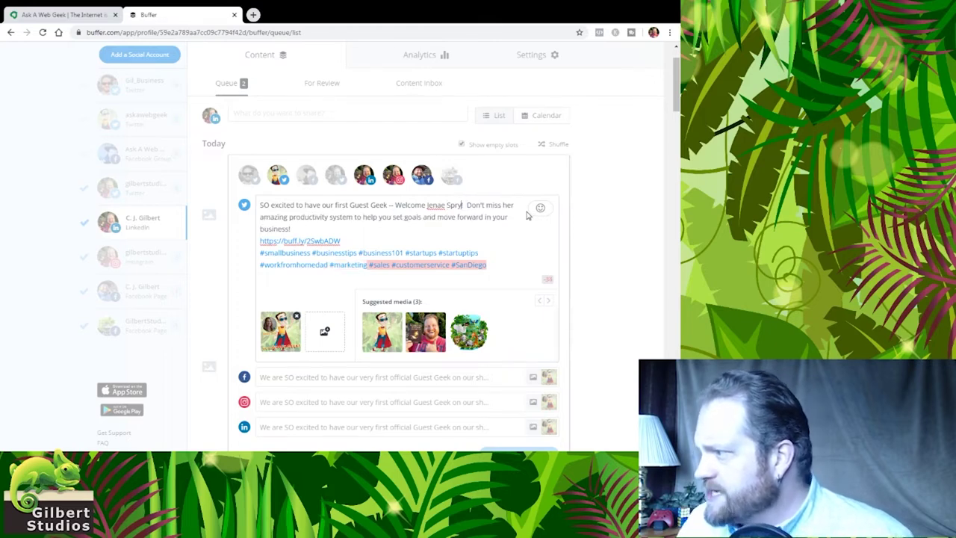
key("Return")
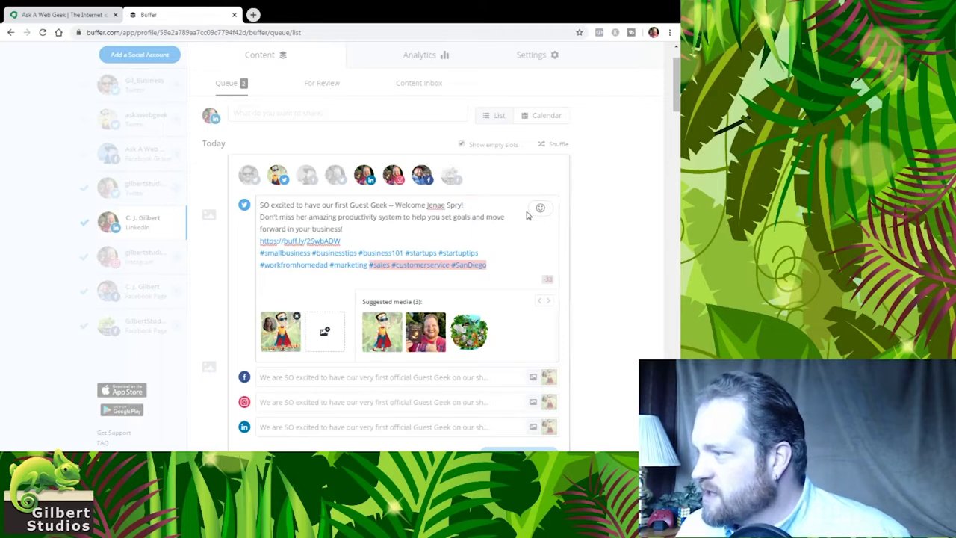
Reword the next line to 'Use her amazing #productivity system', dropping 'set goals and'
key("ctrl+shift+Right")
key("ctrl+shift+Right")
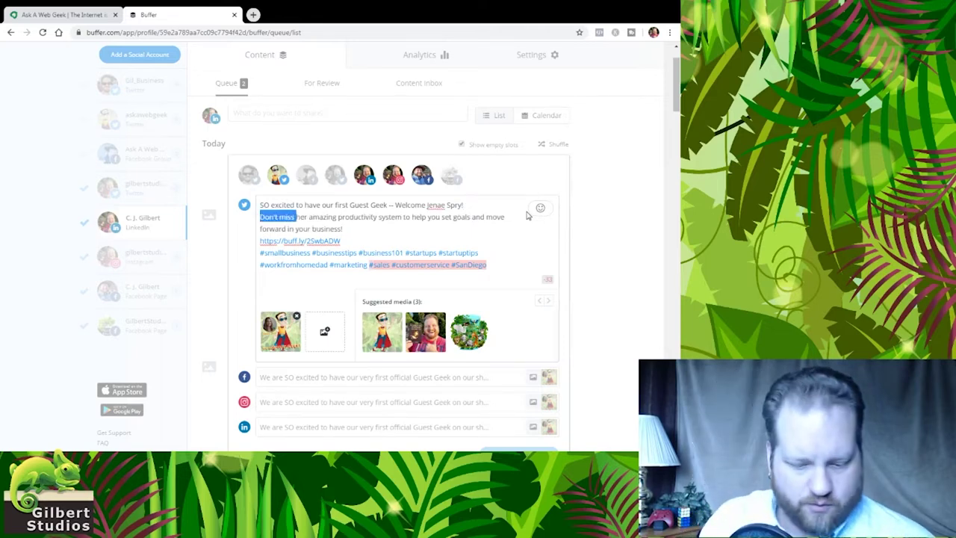
type("Use")
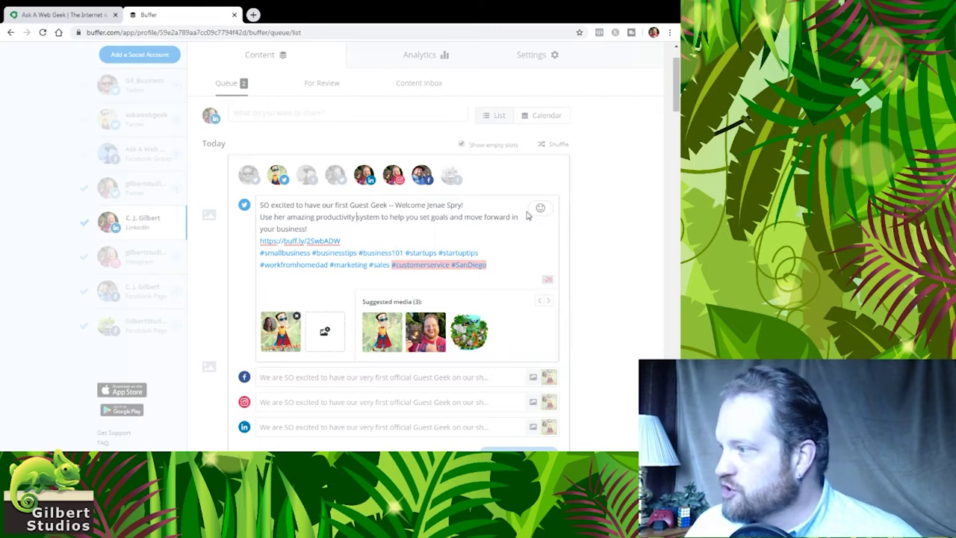
key("ctrl+Right")
key("ctrl+Right")
key("ctrl+shift+Right")
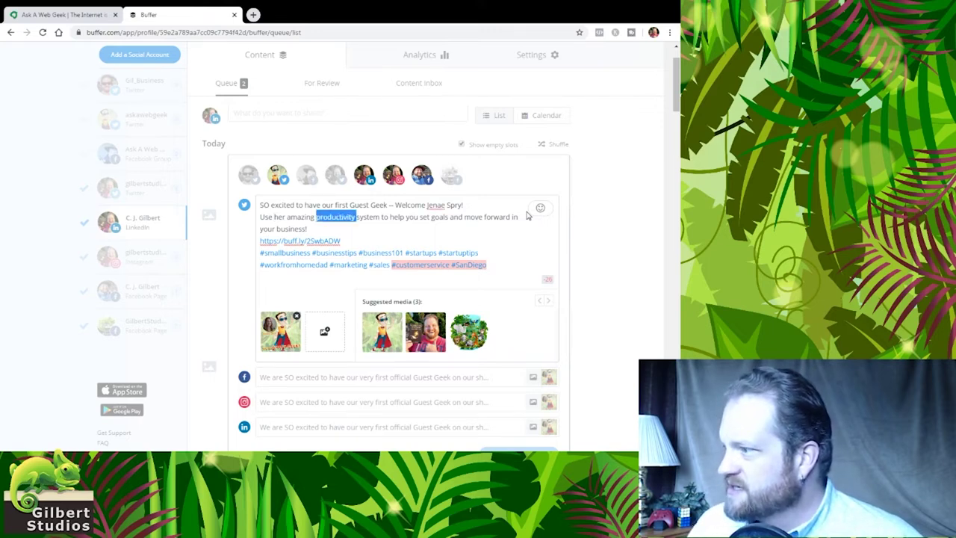
key("Right")
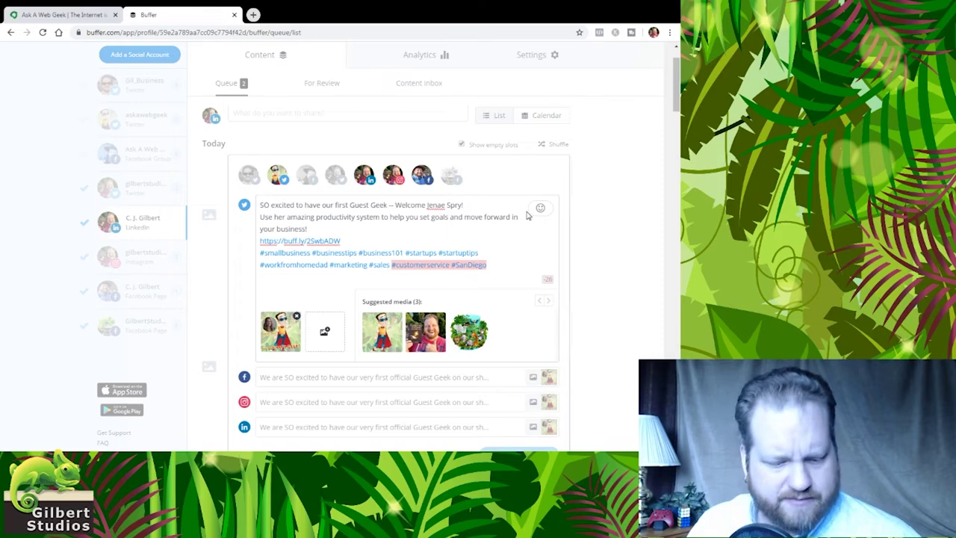
type("#")
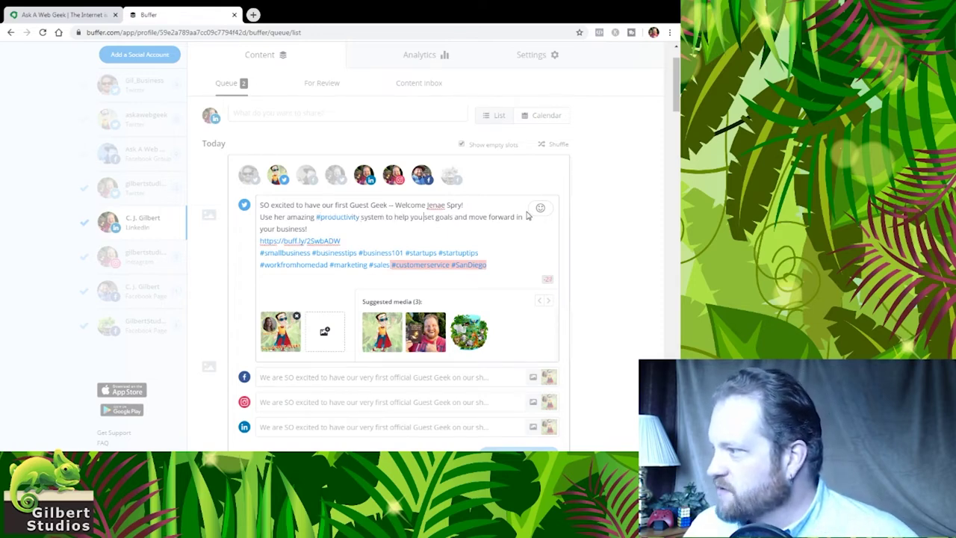
key("ctrl+Right")
key("ctrl+shift+Right")
key("ctrl+shift+Right")
key("ctrl+shift+Right")
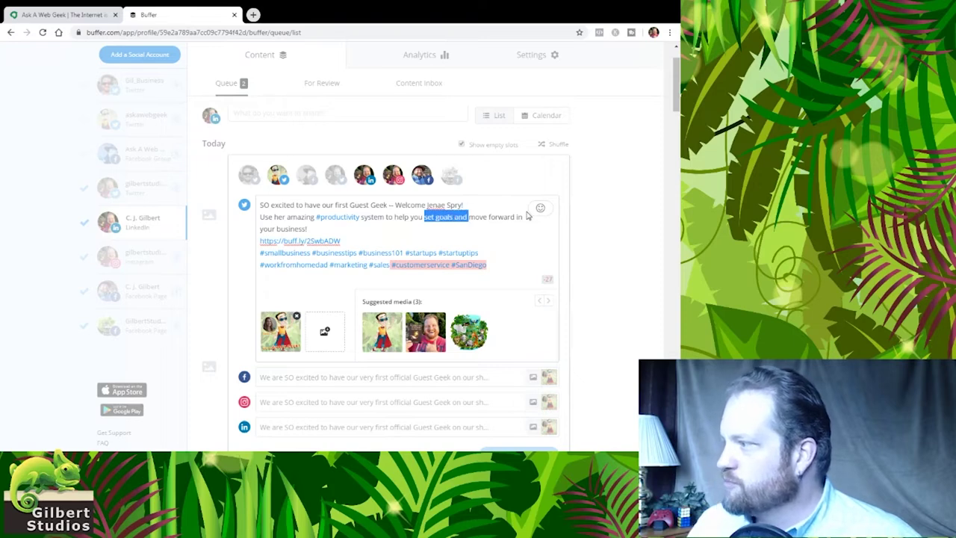
key("BackSpace")
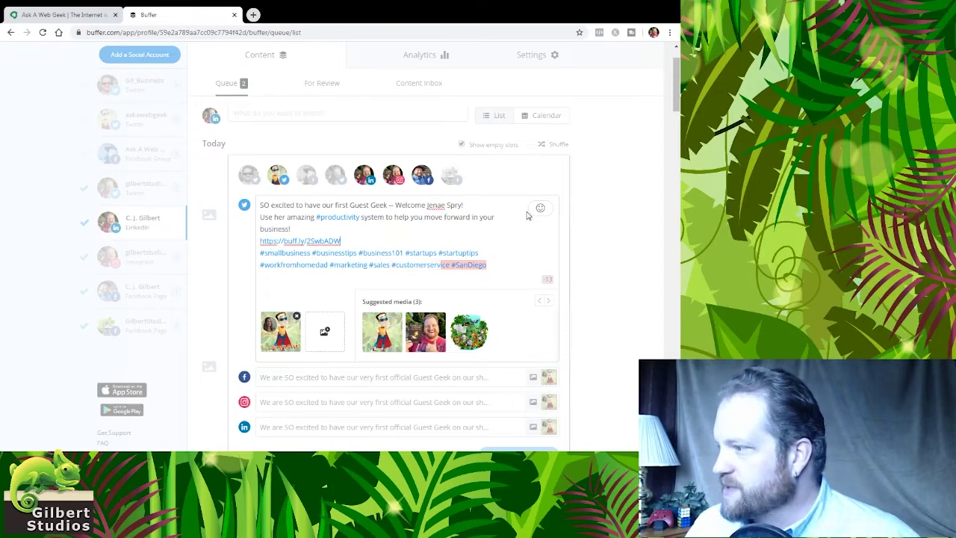
key("Down")
key("Down")
key("Down")
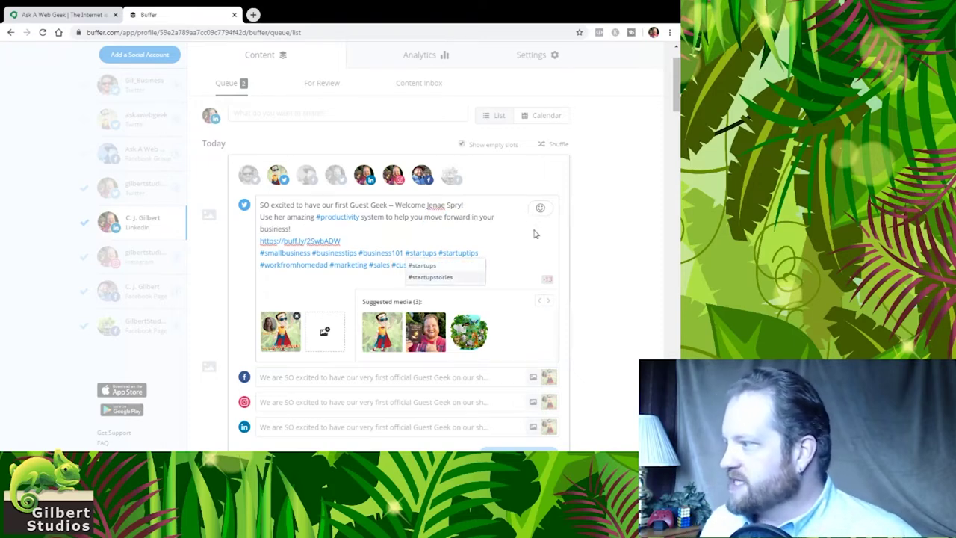
Delete the #customerservice hashtag from the Twitter version
left_click(507, 231)
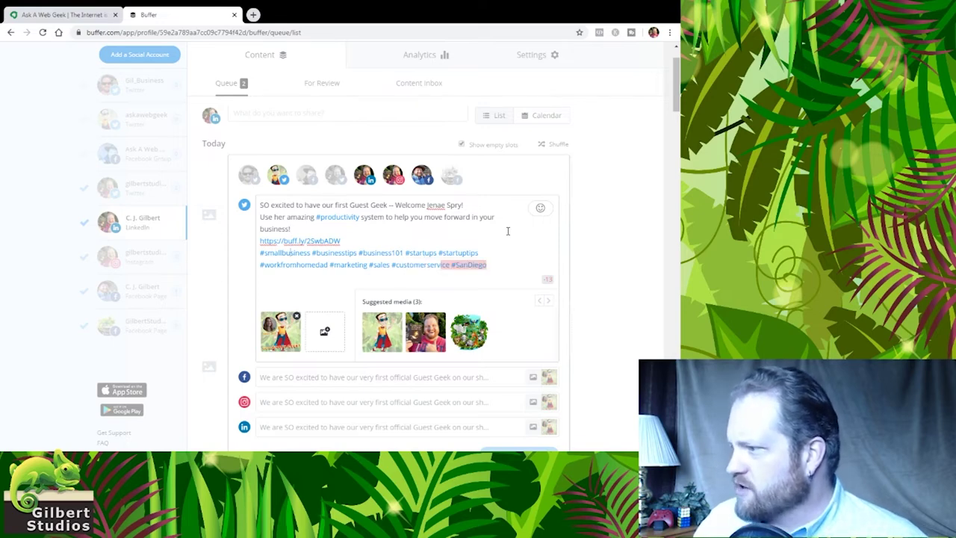
key("Down")
key("Down")
key("End")
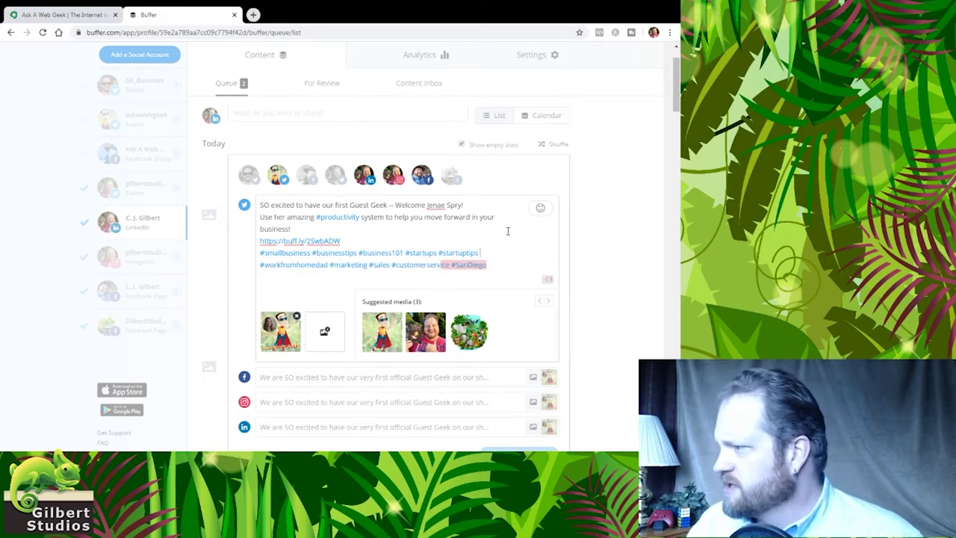
key("Down")
key("shift+Left")
key("shift+Left")
key("shift+Left")
key("shift+Left")
key("shift+Left")
key("shift+Left")
key("shift+Left")
key("shift+Left")
key("shift+Left")
key("shift+Left")
key("shift+Left")
key("shift+Left")
key("shift+Left")
key("shift+Left")
key("shift+Left")
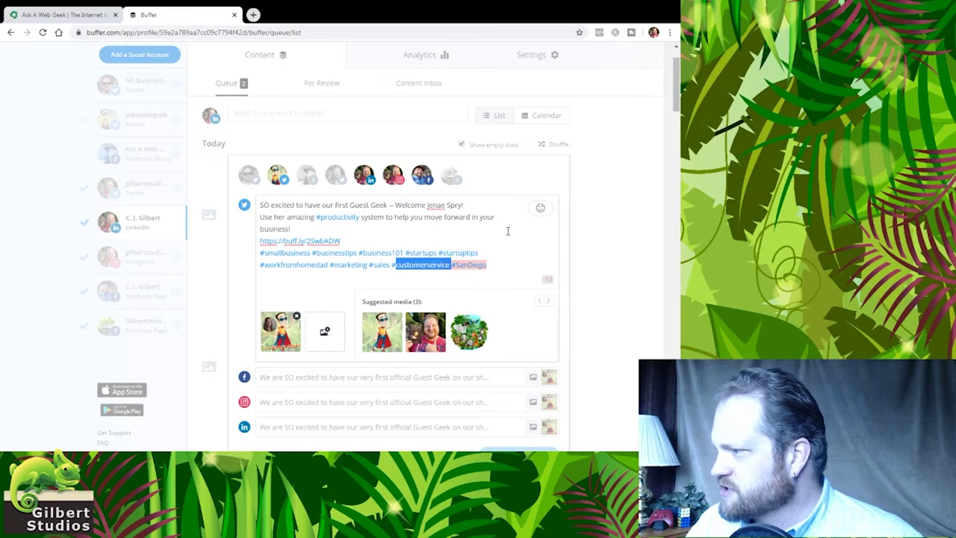
key("BackSpace")
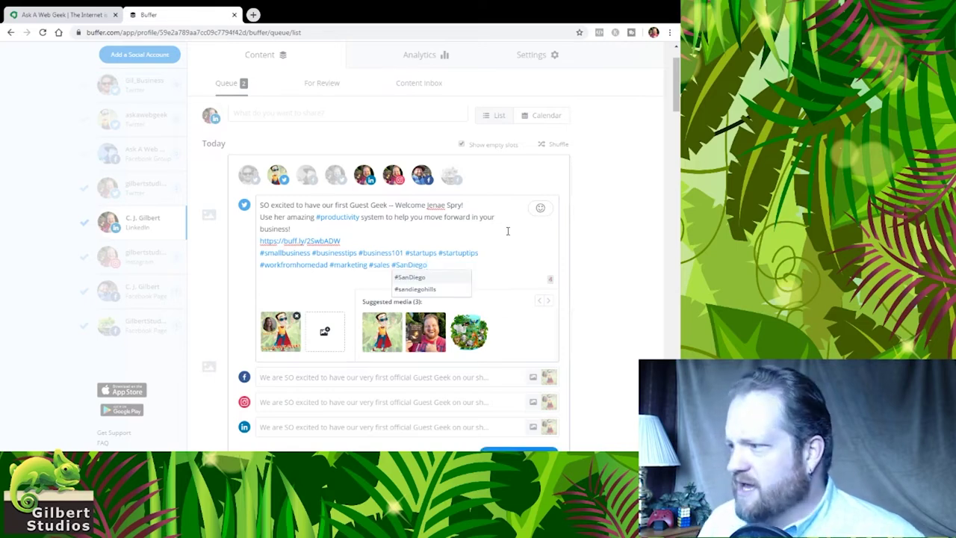
left_click(490, 225)
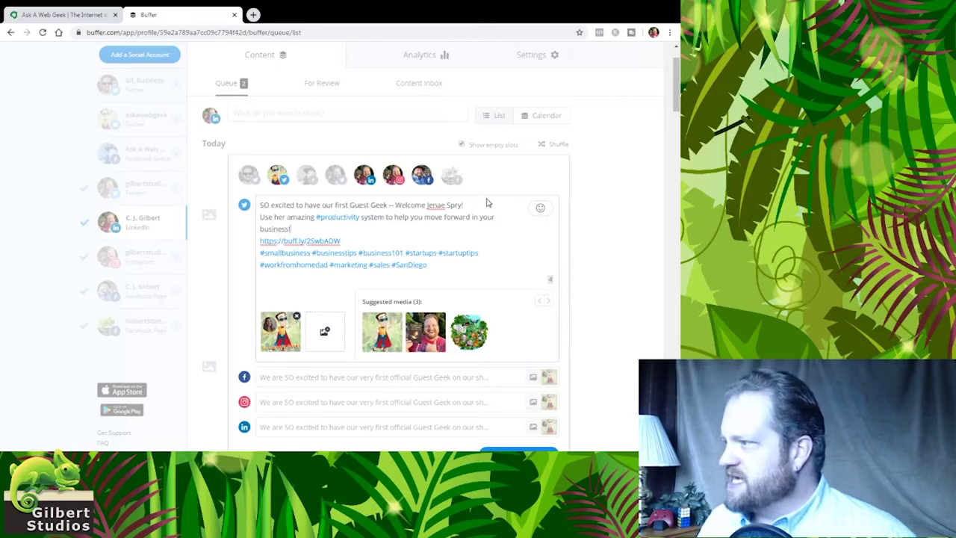
Replace the guest's plain name with an @ mention of her Twitter account
left_click(484, 205)
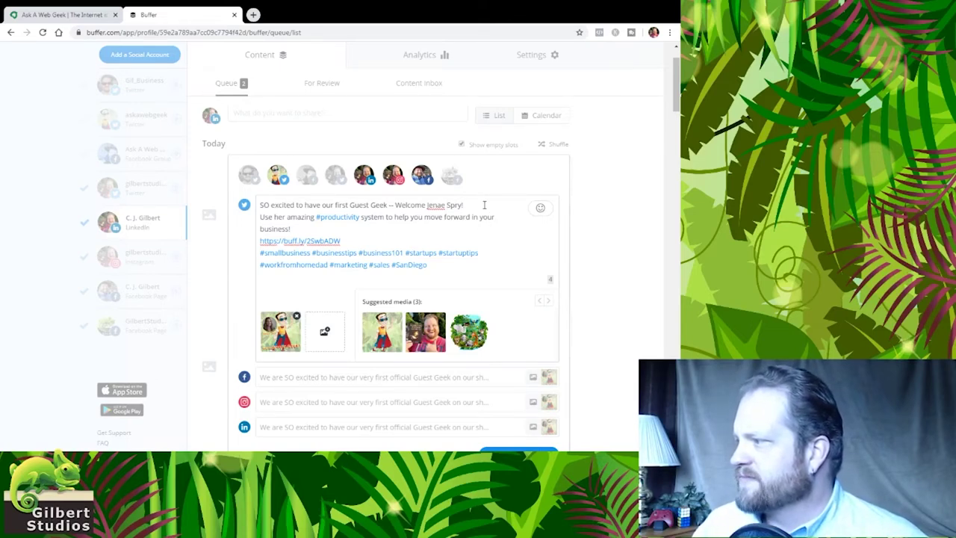
type("@")
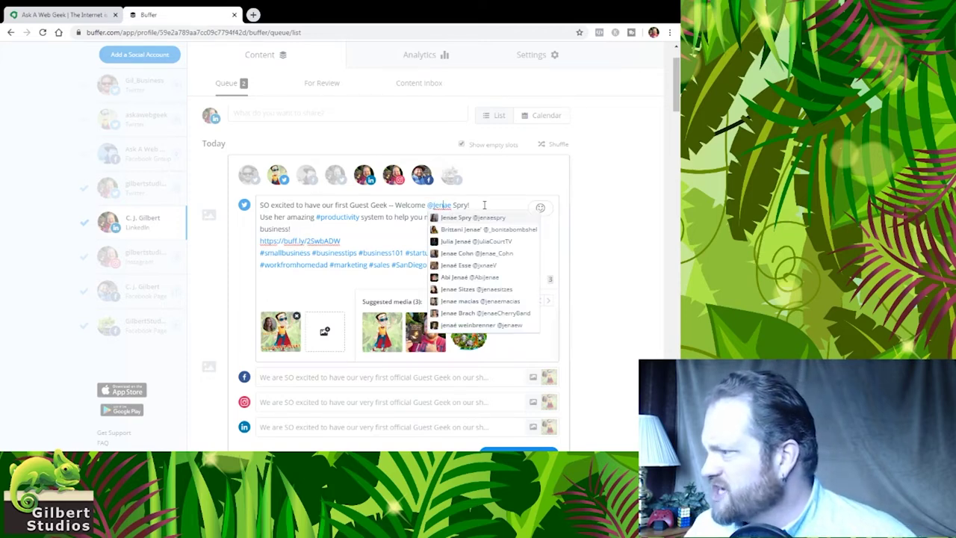
key("Return")
key("BackSpace")
key("BackSpace")
key("BackSpace")
key("BackSpace")
key("BackSpace")
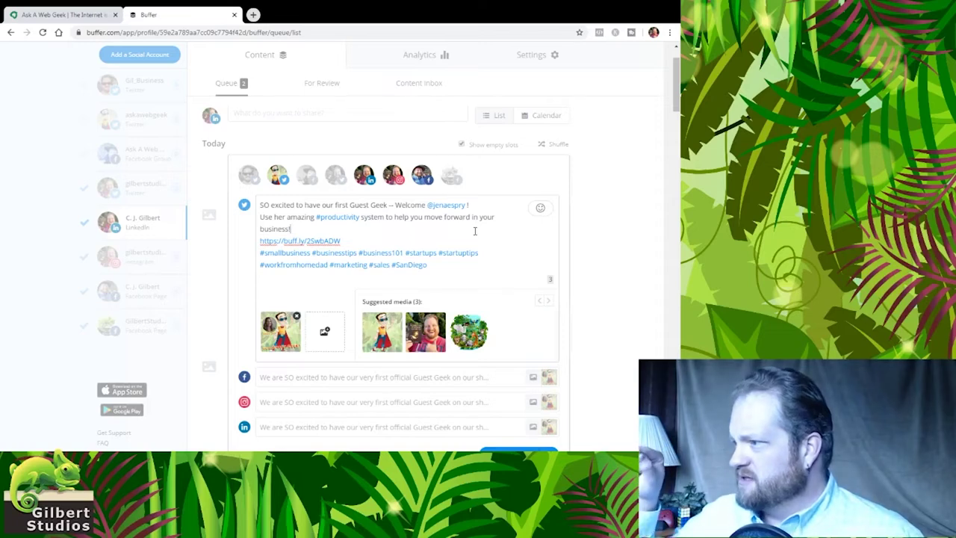
scroll(547, 243, "down", 2)
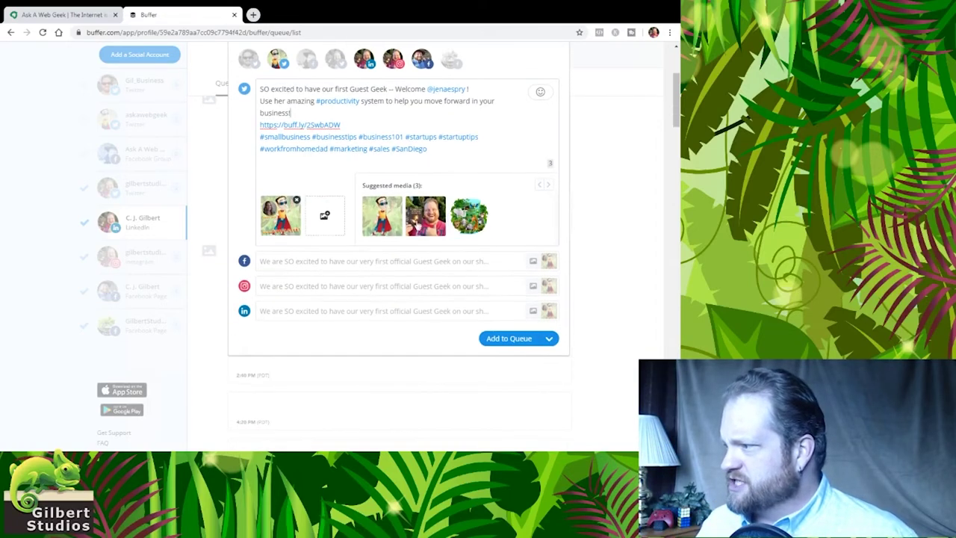
In the Facebook version, delete #startuptips, #customerservice and #business101
left_click(415, 263)
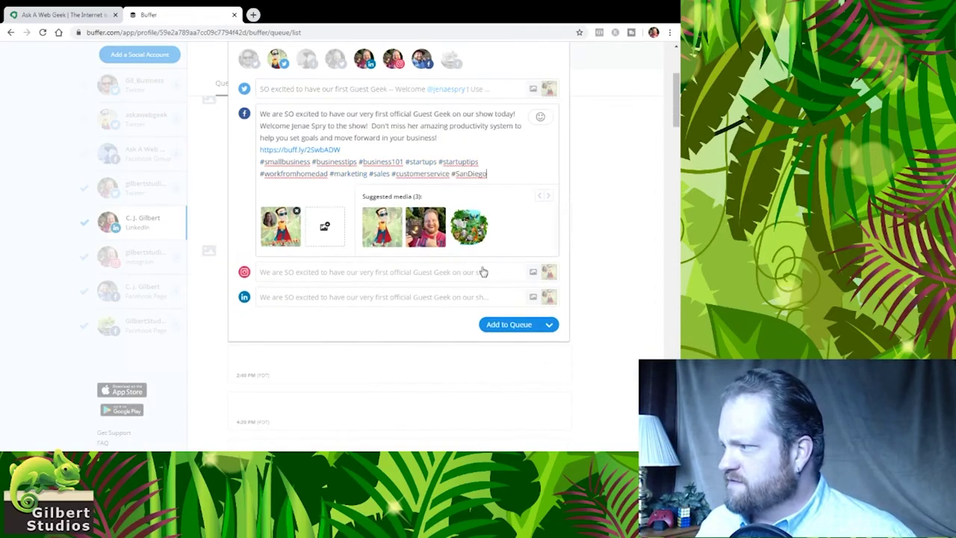
double_click(460, 162)
key("BackSpace")
key("BackSpace")
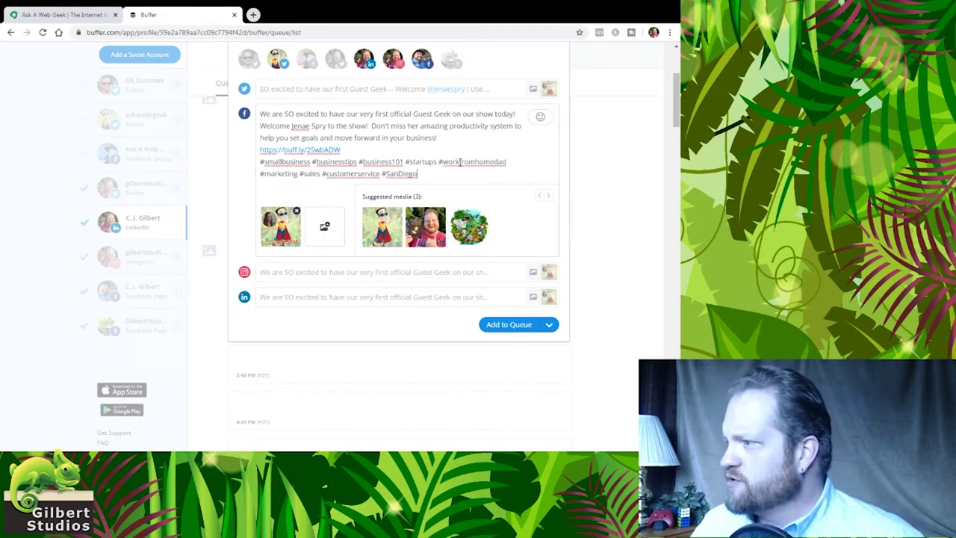
double_click(353, 173)
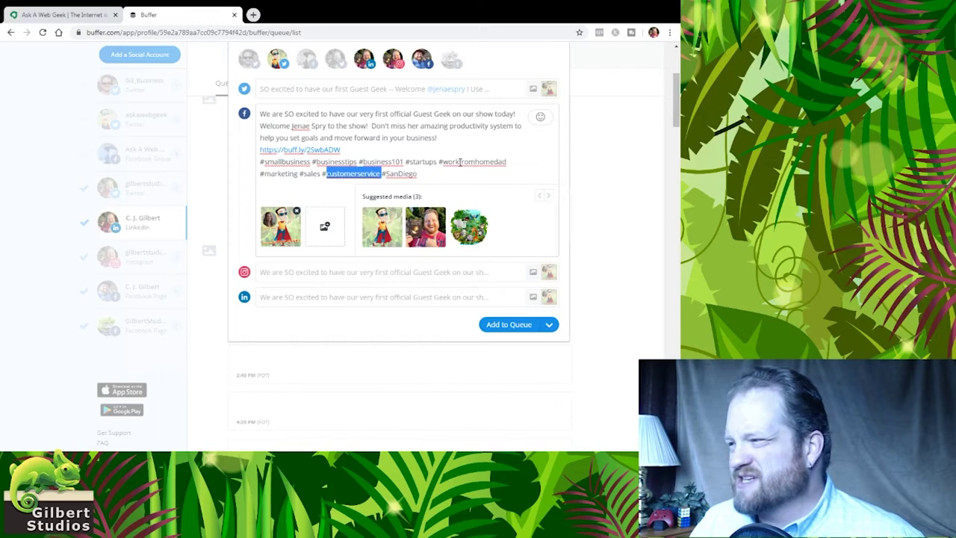
key("BackSpace")
key("BackSpace")
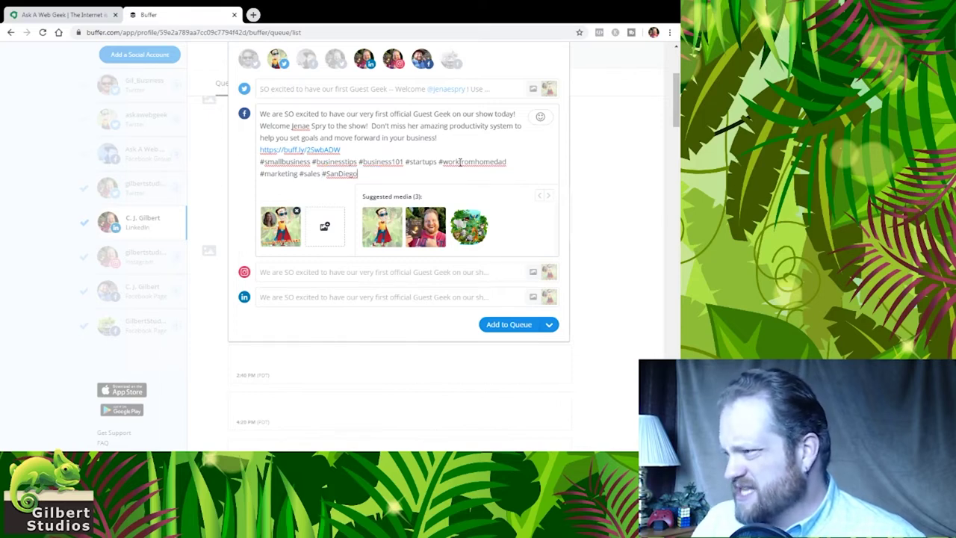
double_click(382, 162)
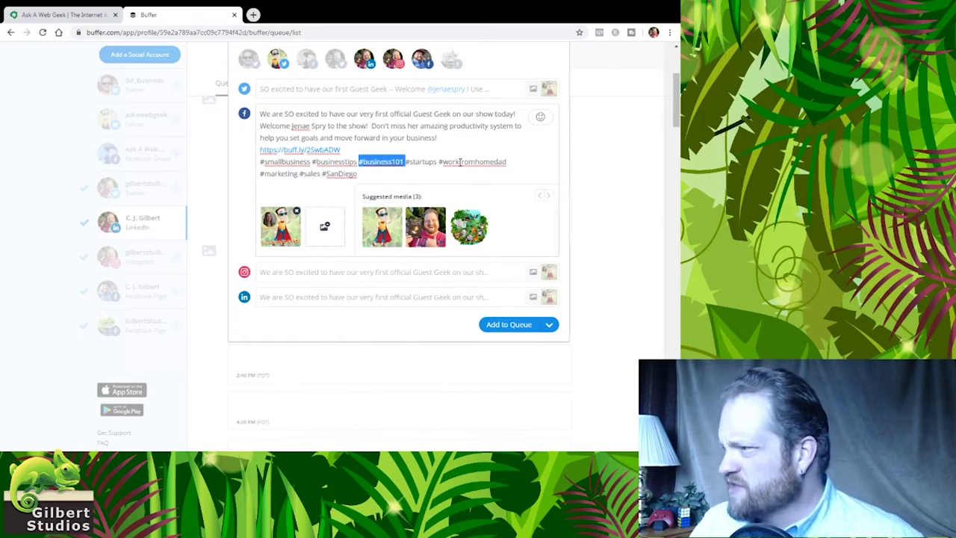
key("BackSpace")
key("BackSpace")
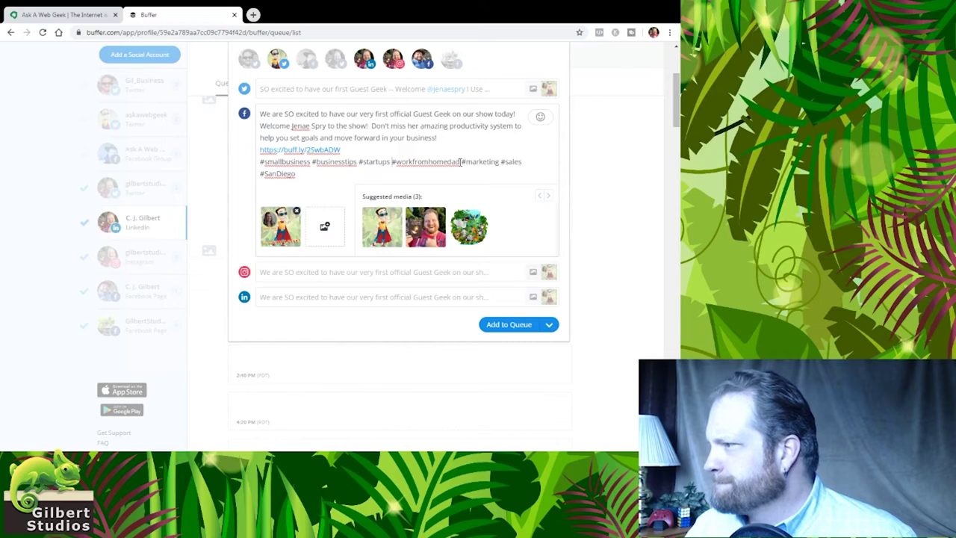
Also remove #sales and #workfromhomedad from the Facebook hashtags
left_click_drag(392, 161, 461, 162)
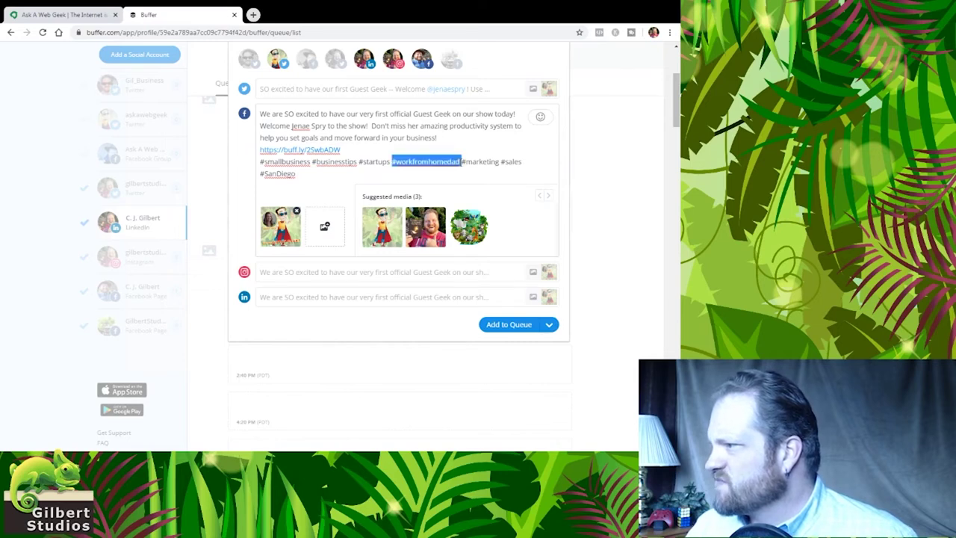
key("End")
key("ctrl+shift+Left")
key("shift+Left")
key("BackSpace")
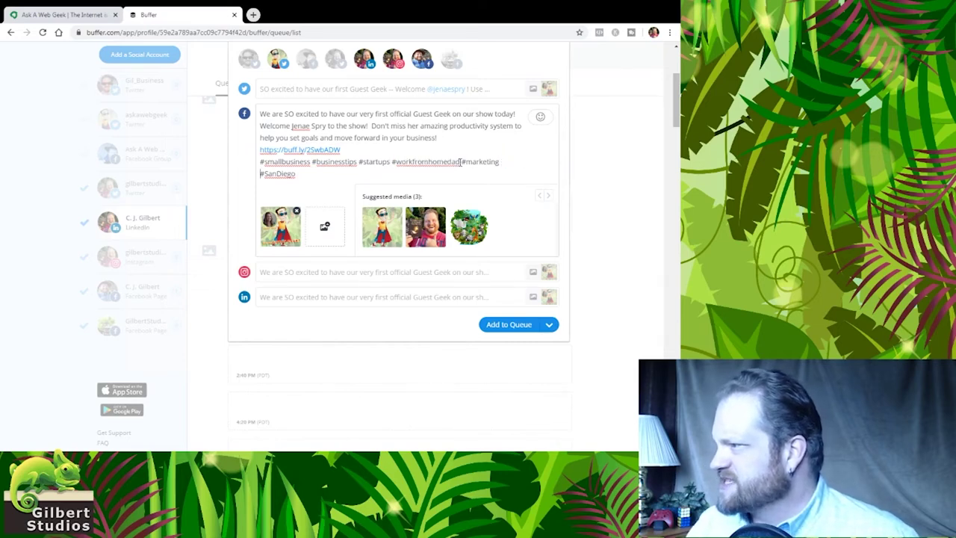
double_click(460, 162)
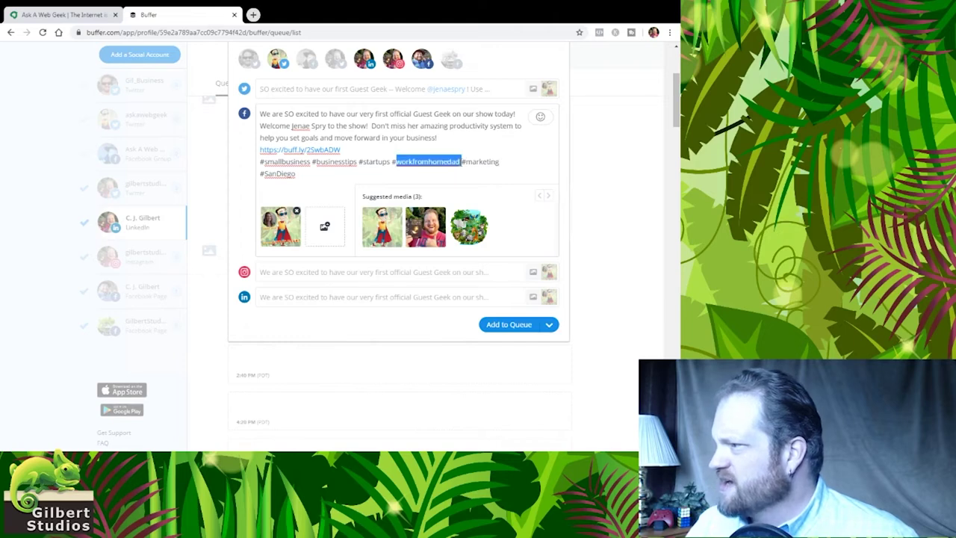
key("BackSpace")
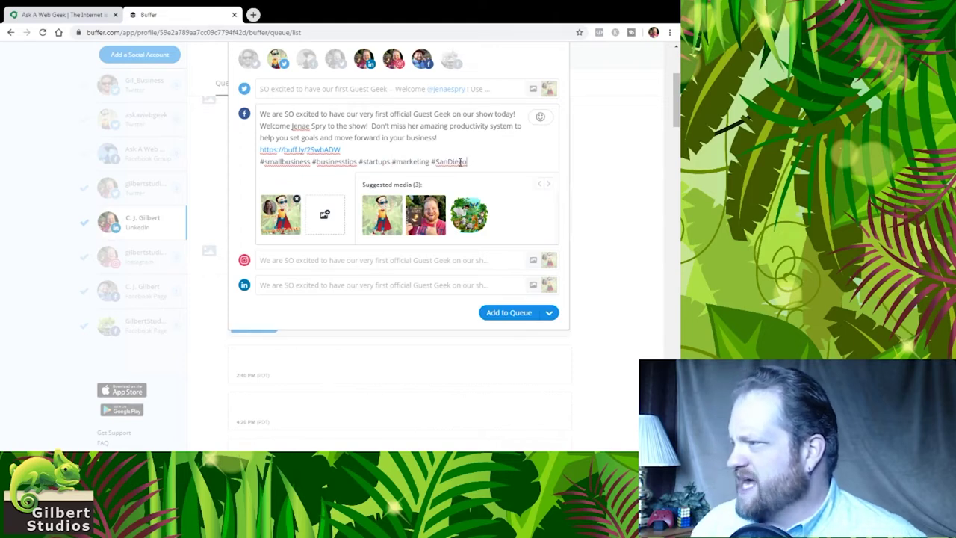
Review the Instagram and LinkedIn versions, then Share Now to all four accounts
left_click(425, 261)
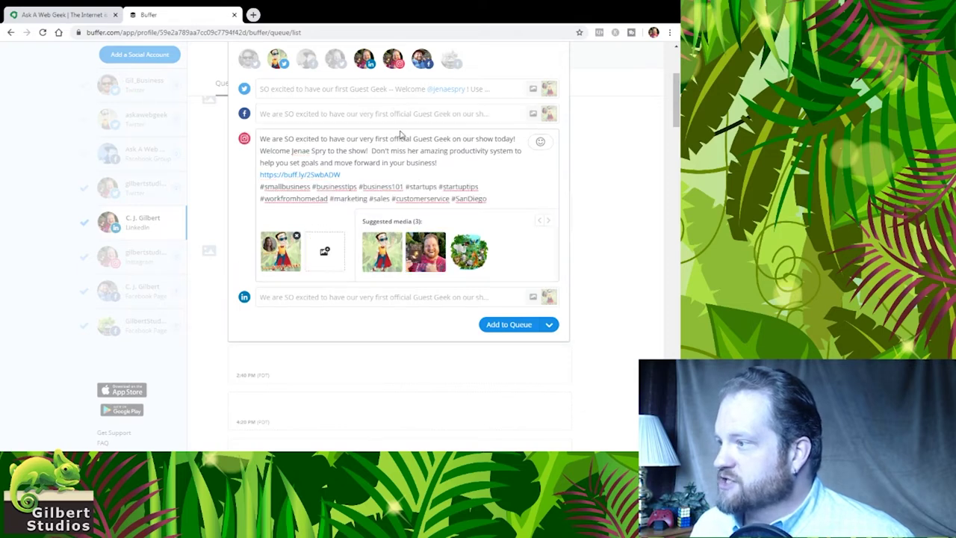
left_click(421, 296)
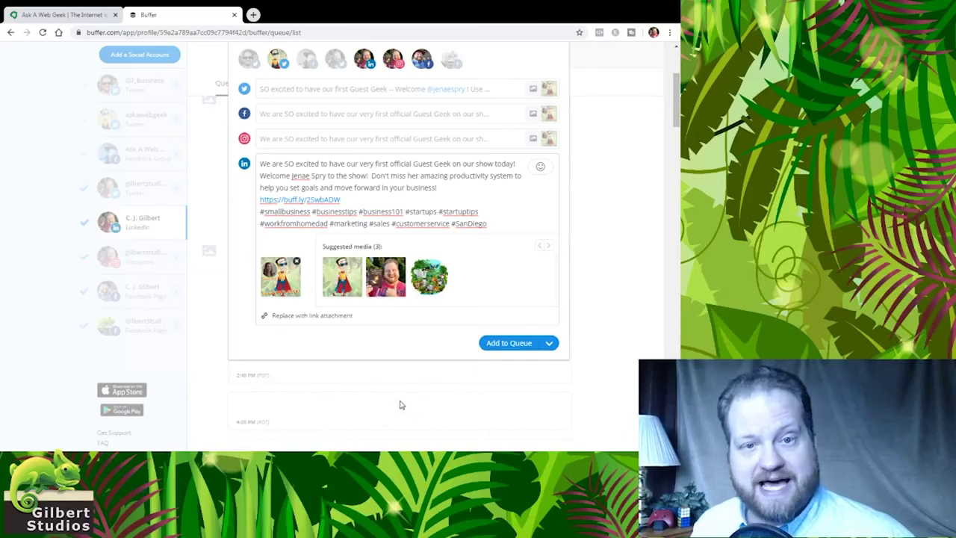
left_click(548, 345)
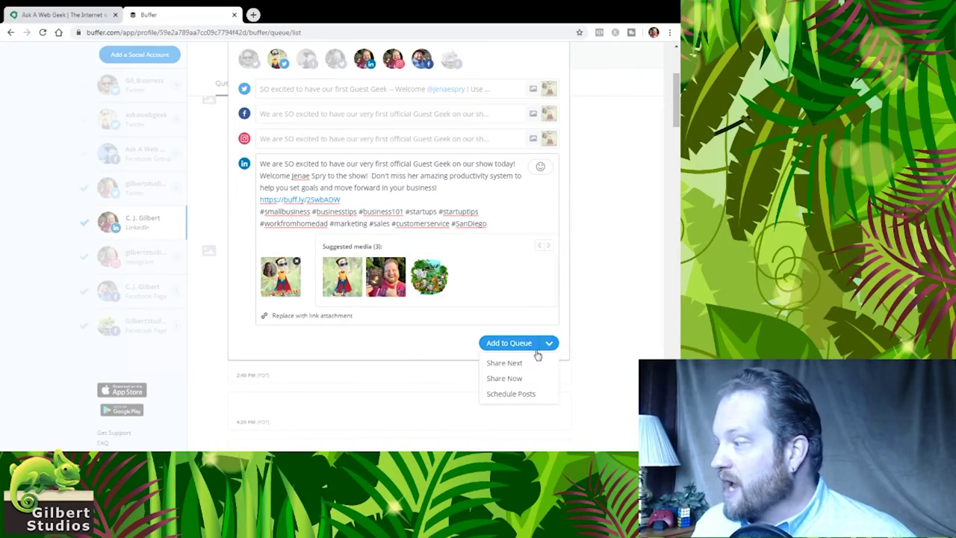
left_click(505, 378)
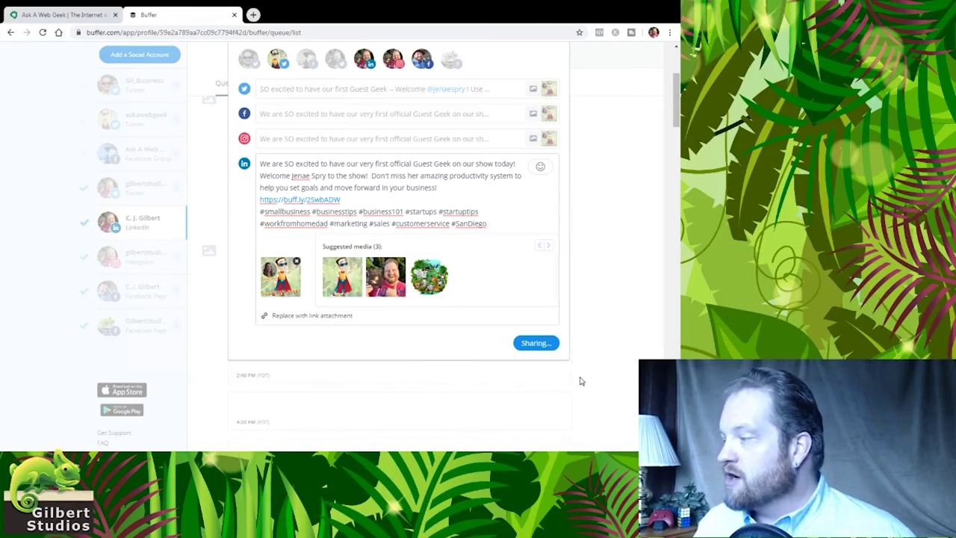